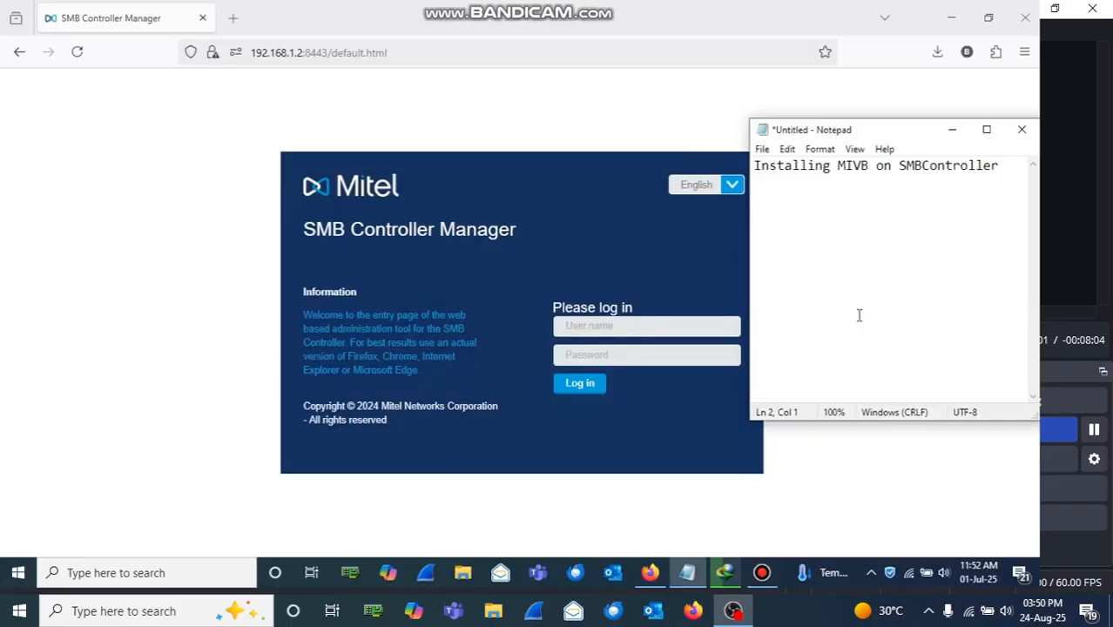
# Step: Write '1. SMBC IP address = 192.168.1.2' and '2. Login' as numbered lines in Notepad
pyautogui.write('SMBC IP')
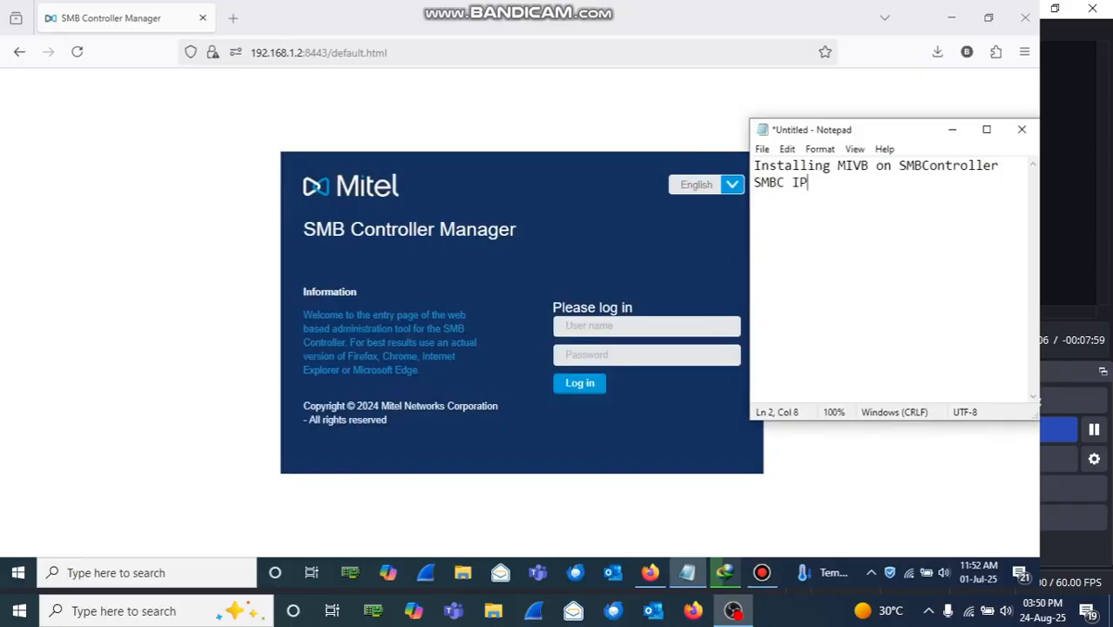
pyautogui.write(' address = ')
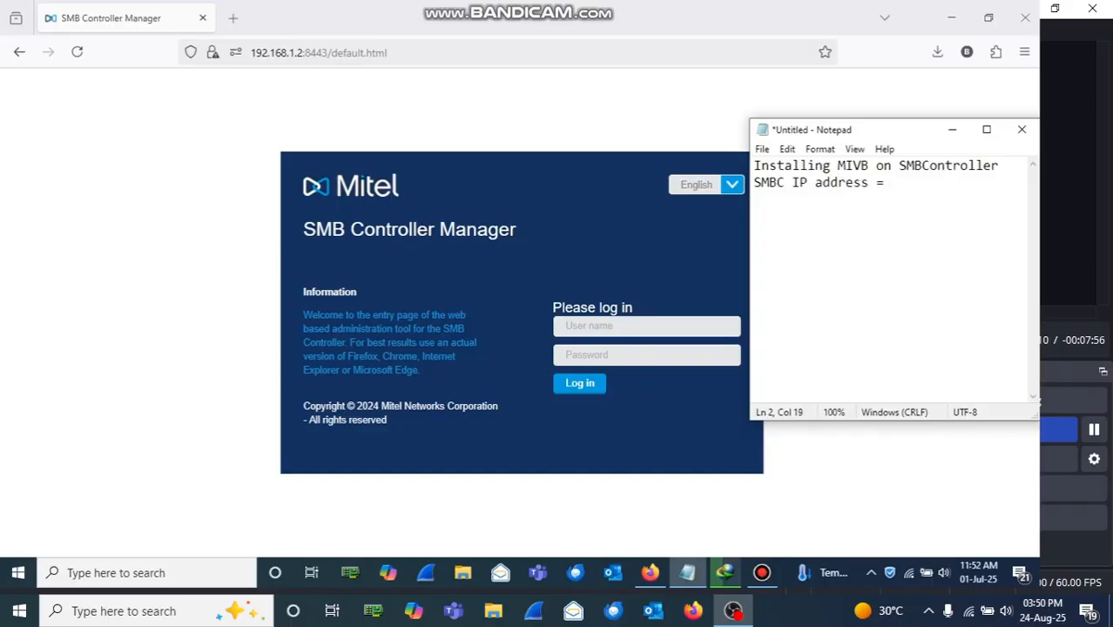
pyautogui.write('192.168.1.12')
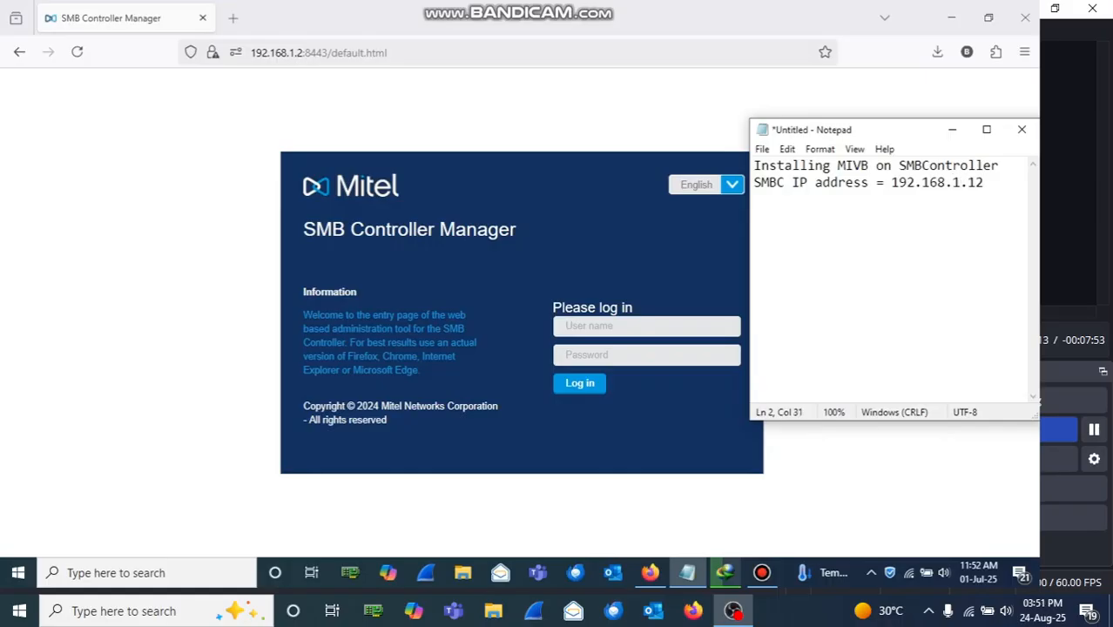
pyautogui.press('BackSpace')
pyautogui.press('BackSpace')
pyautogui.write('2')
pyautogui.press('Return')
pyautogui.press('Up')
pyautogui.write('1.')
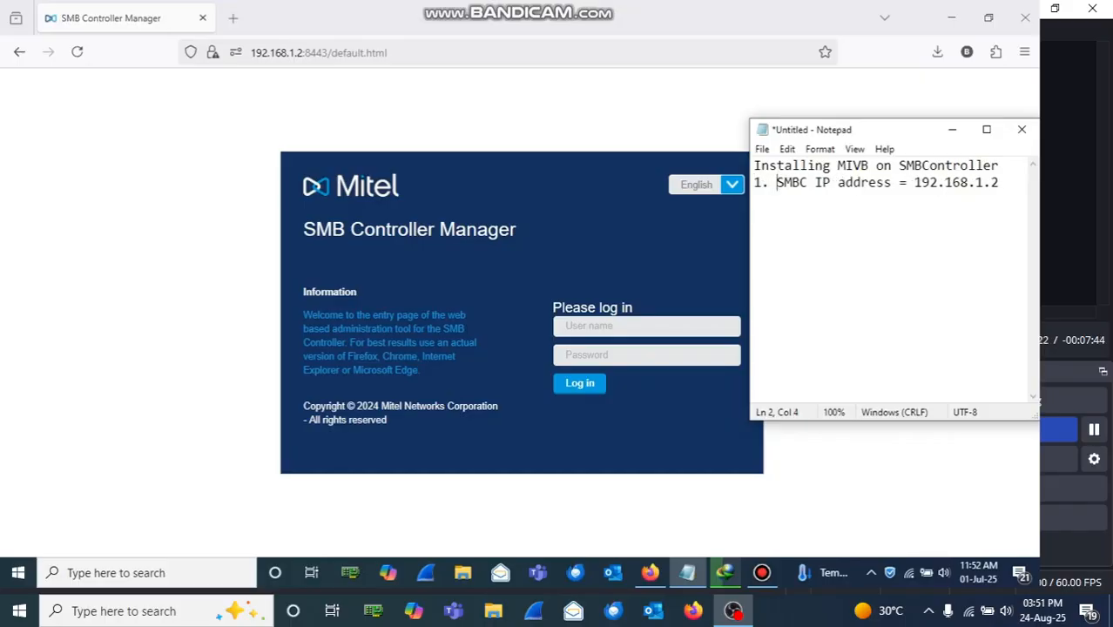
pyautogui.click(997, 187)
pyautogui.press('Down')
pyautogui.write('2. Login')
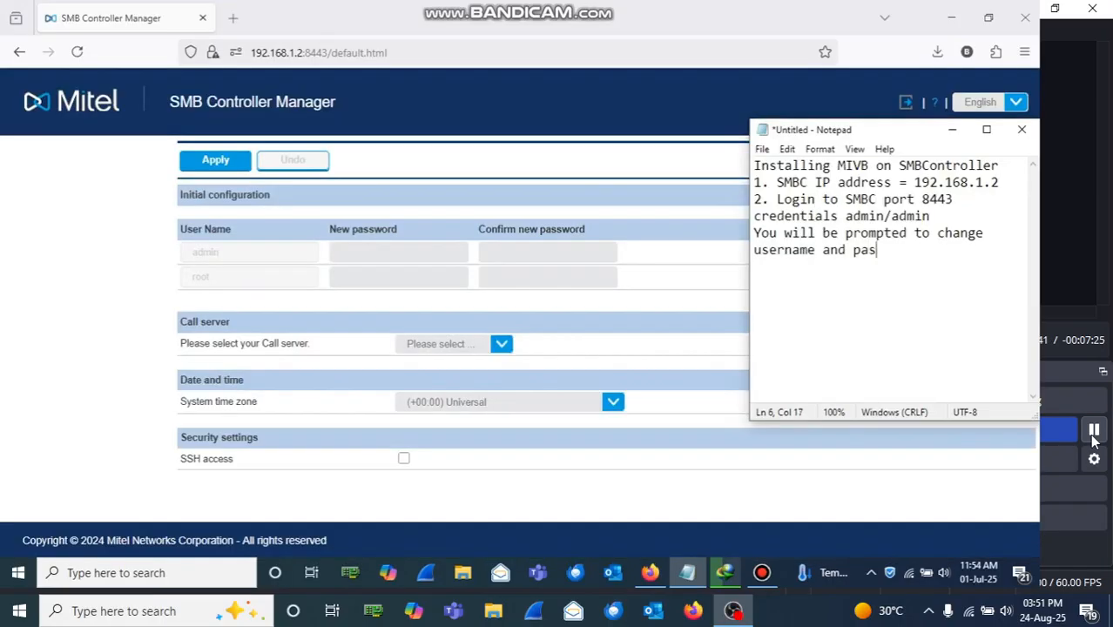
# Step: Note changing the admin and root passwords, then begin entering the new admin password
pyautogui.write('sword for')
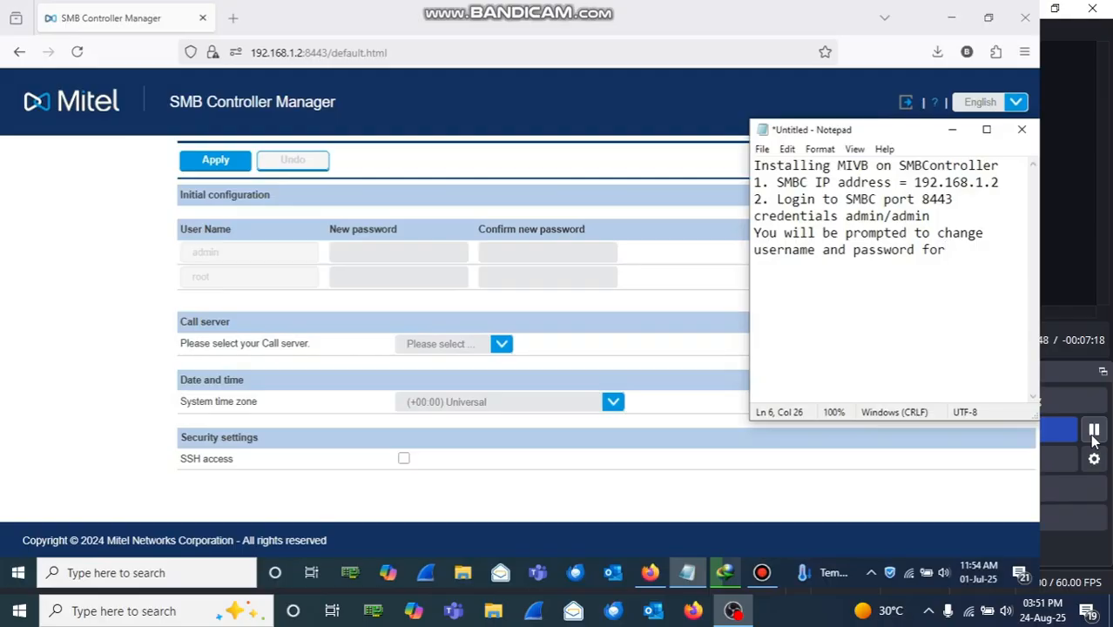
pyautogui.write(' both')
pyautogui.press('Return')
pyautogui.write('admin and roo')
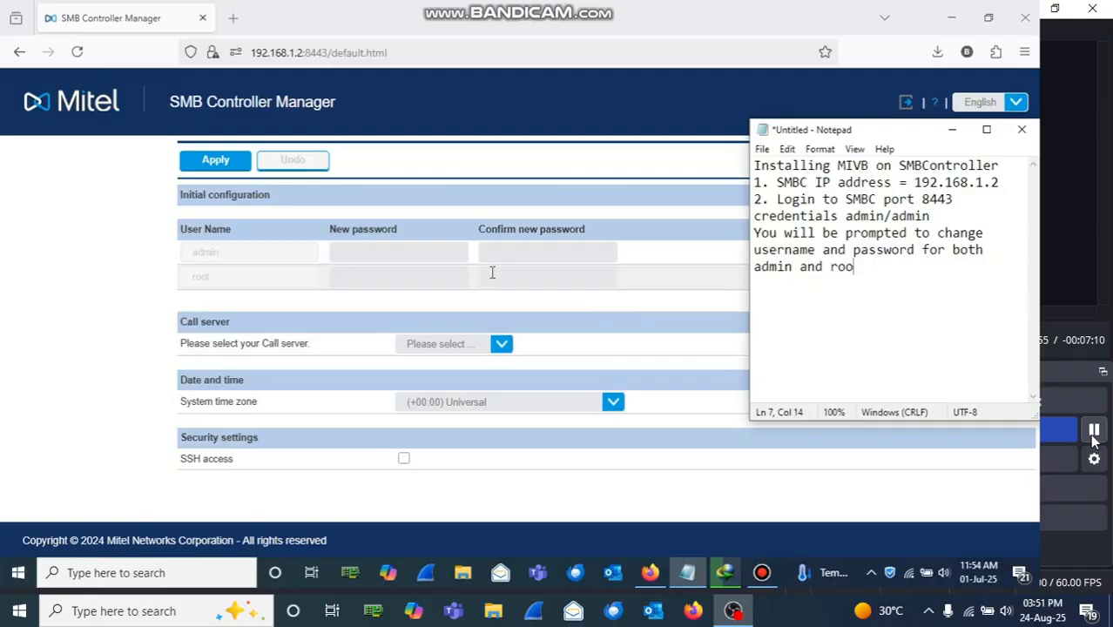
pyautogui.click(429, 254)
pyautogui.write('•••••••')
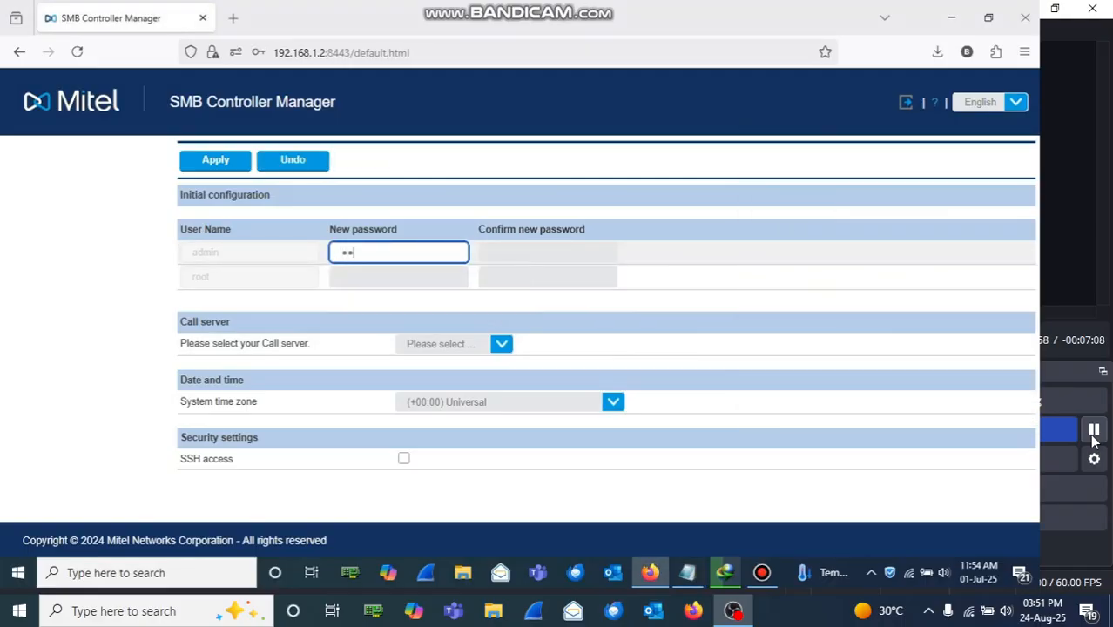
pyautogui.write('•')
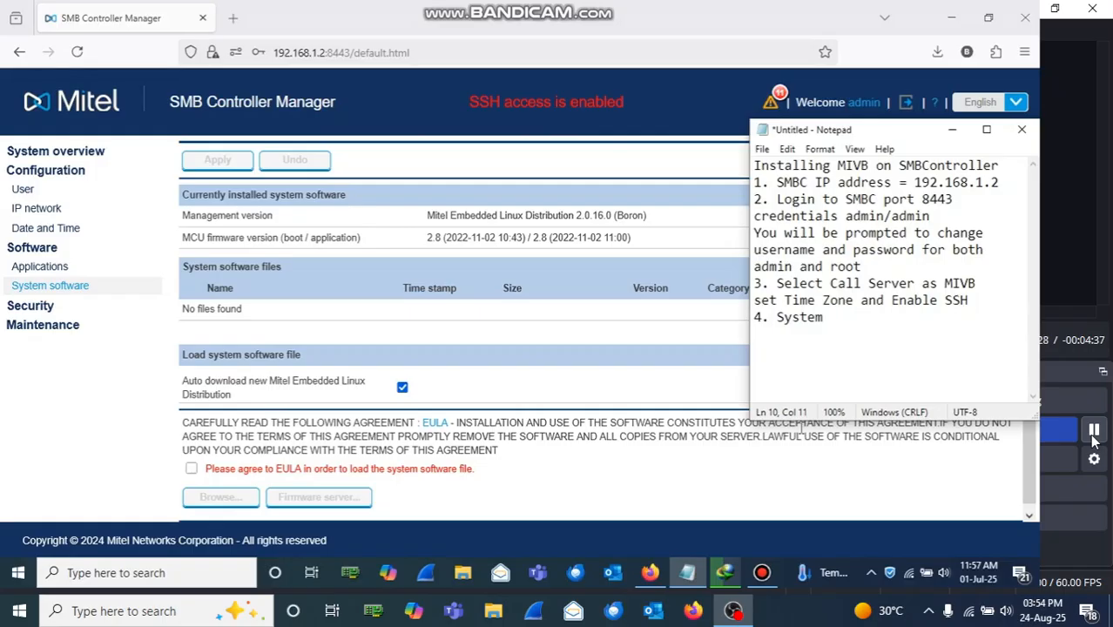
# Step: Finish the software note and add step 5, 'Go to Applications and Install MSL'
pyautogui.write('software')
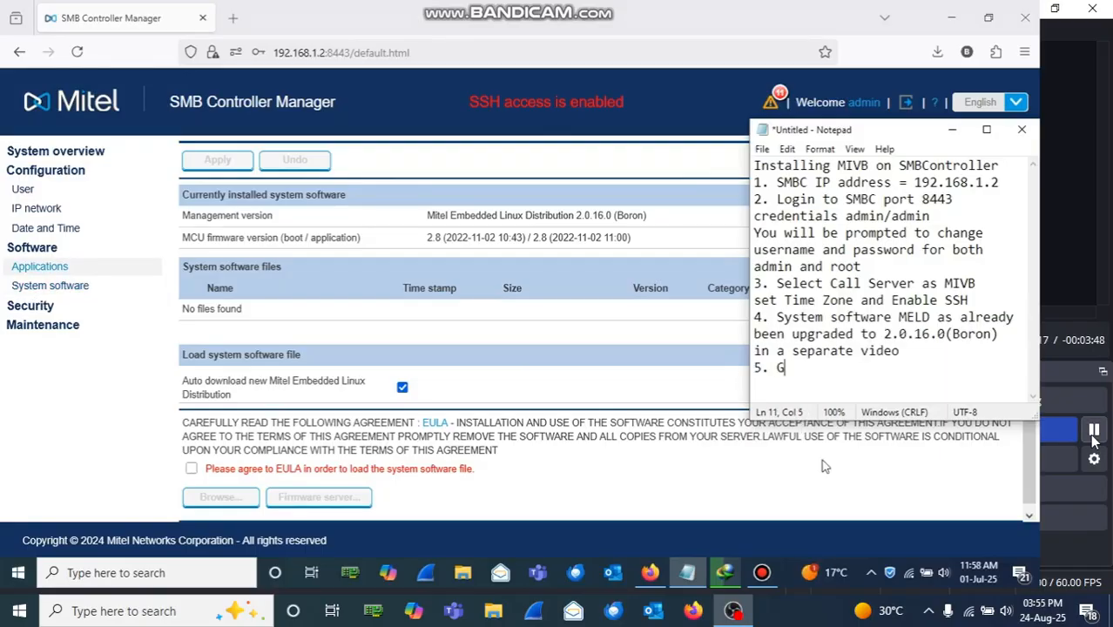
pyautogui.write('o to Applications and Install MSL')
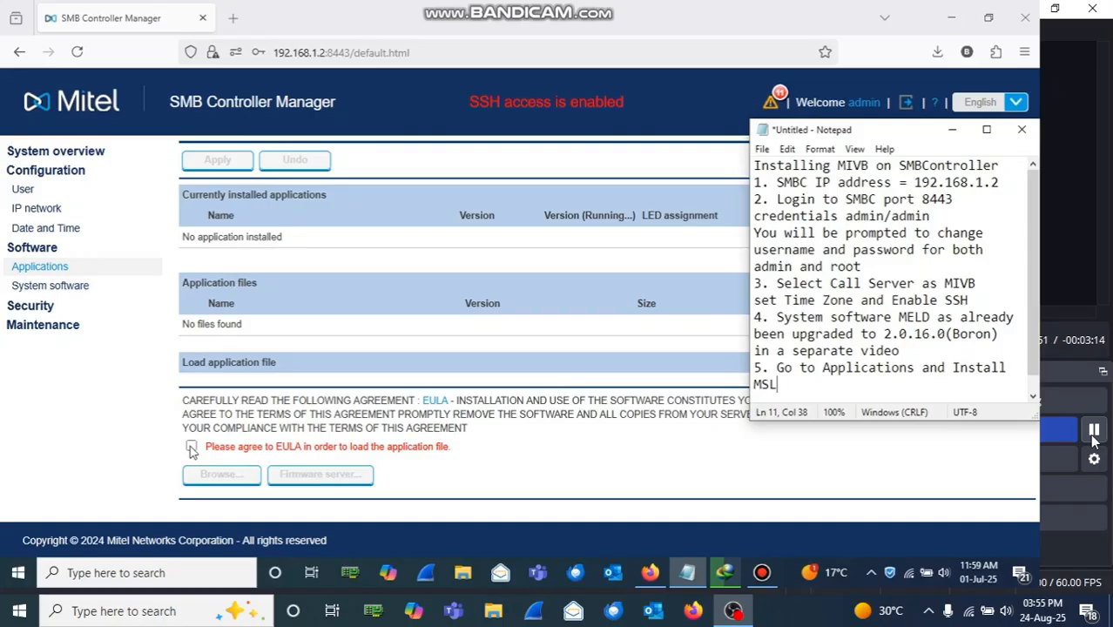
# Step: Accept the EULA and upload Mitel-MSL_Container-12.1.23.2-1.aarch64.rpm from the computer
pyautogui.click(190, 448)
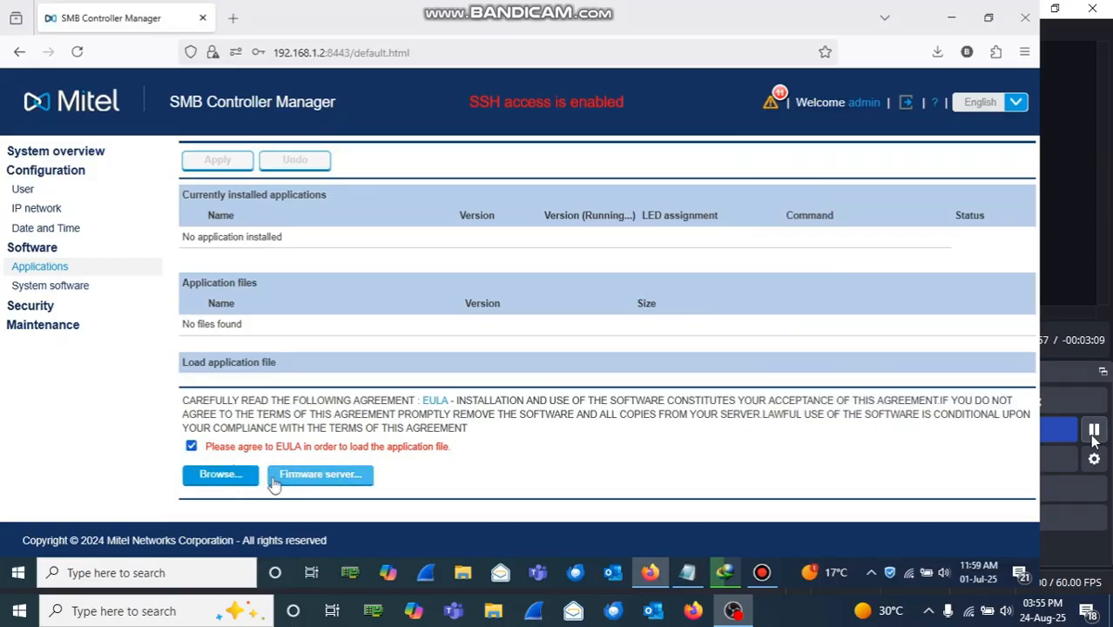
pyautogui.click(237, 482)
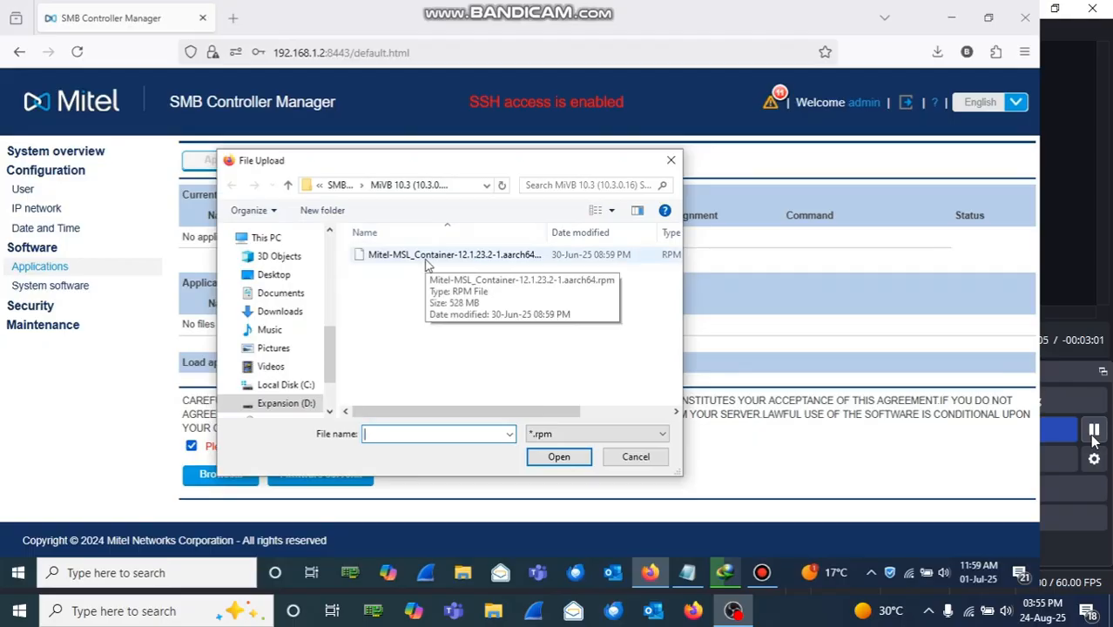
pyautogui.doubleClick(427, 262)
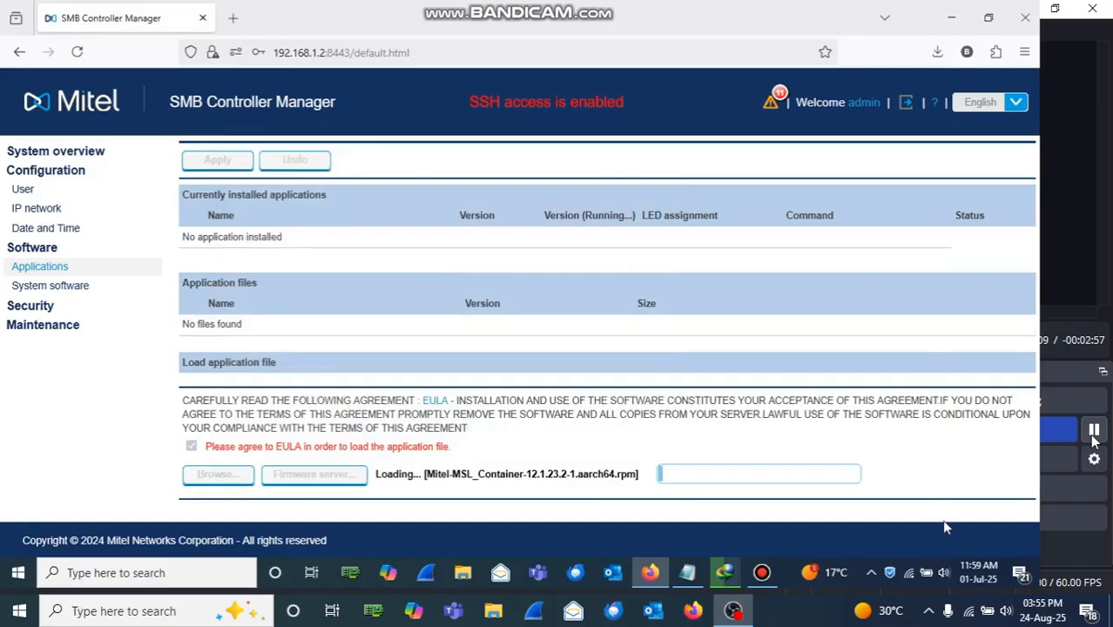
pyautogui.click(688, 572)
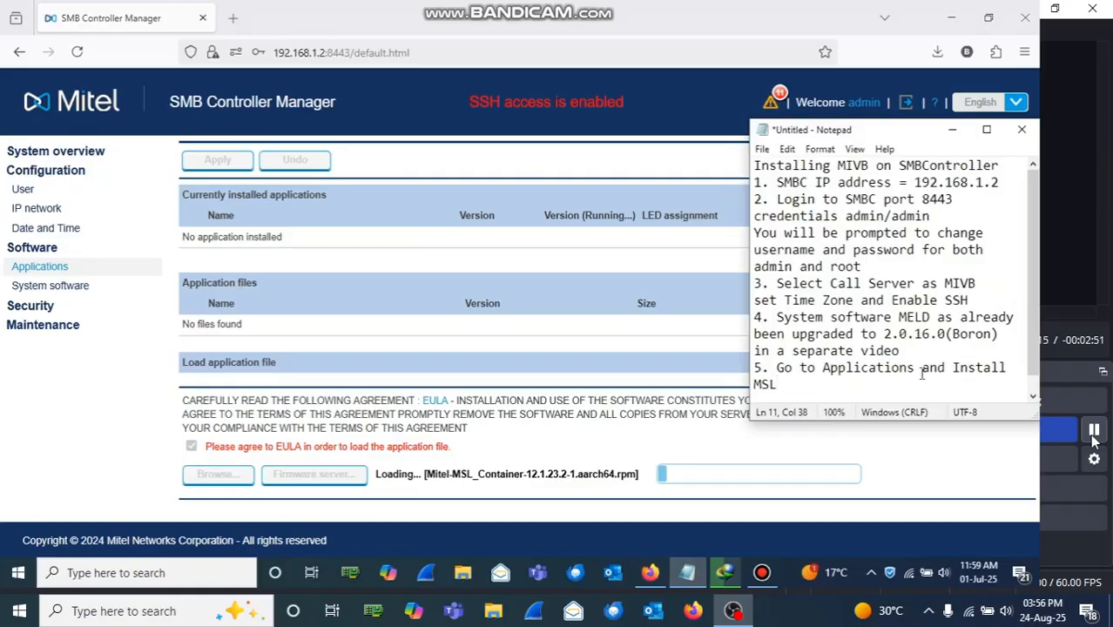
# Step: Start installing the uploaded Mitel-MSL_Container-12.1.23.2-1.aarch64.rpm package
pyautogui.click(921, 370)
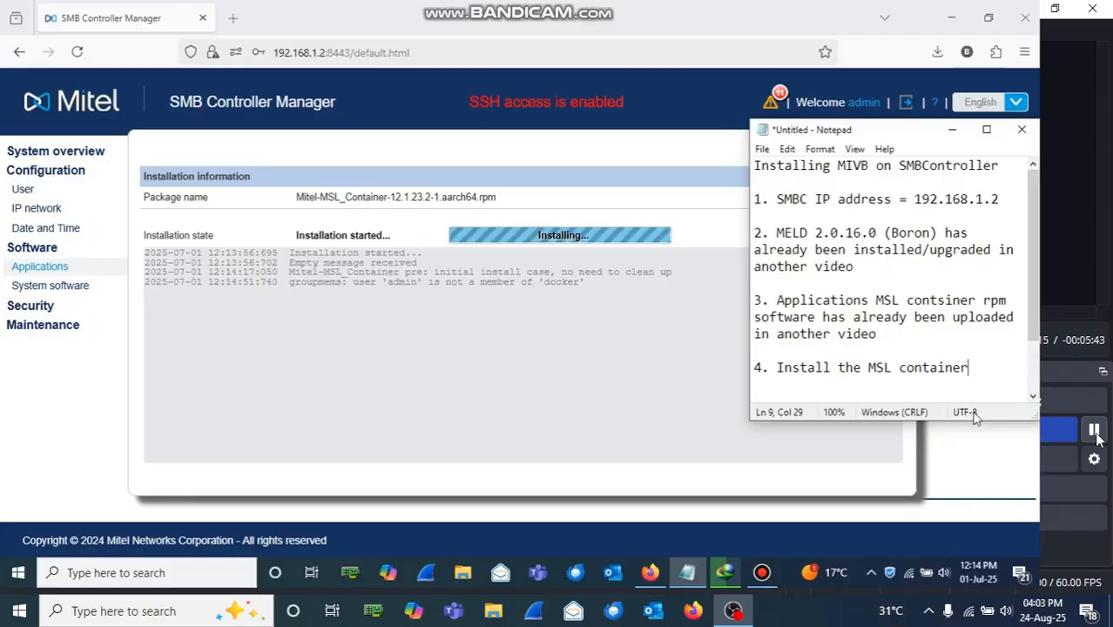
# Step: Replace the pause-the-video remark with the note 'Installation of MSL successfull'
pyautogui.press('Return')
pyautogui.write('I will pause the video to sa')
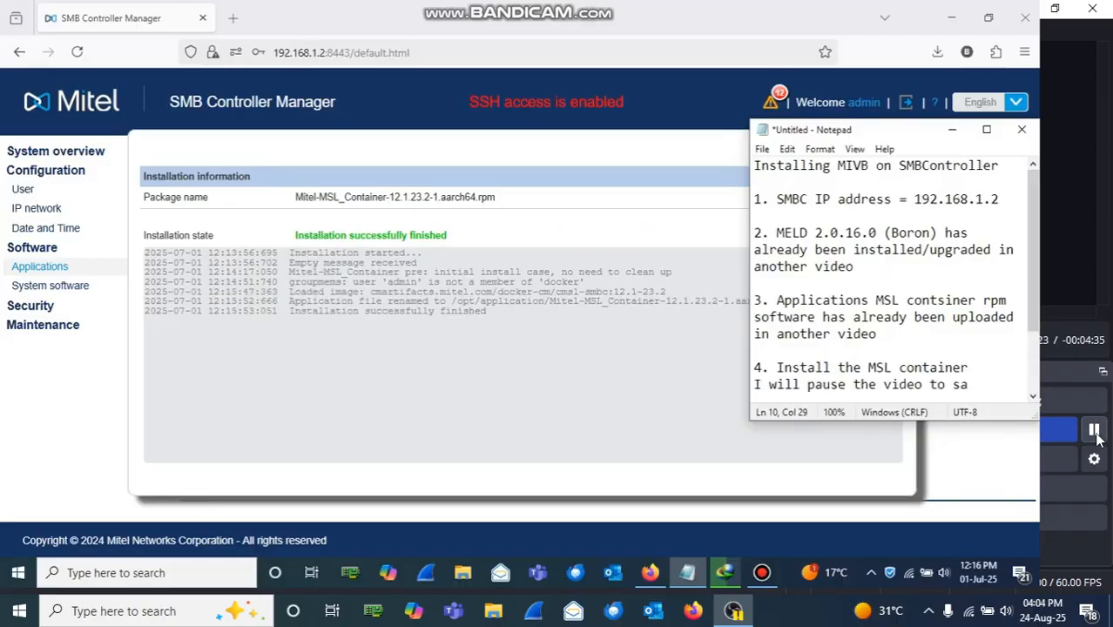
pyautogui.write('ve time')
pyautogui.press('BackSpace')
pyautogui.press('BackSpace')
pyautogui.press('BackSpace')
pyautogui.press('BackSpace')
pyautogui.press('BackSpace')
pyautogui.press('BackSpace')
pyautogui.press('BackSpace')
pyautogui.press('BackSpace')
pyautogui.press('BackSpace')
pyautogui.press('BackSpace')
pyautogui.press('BackSpace')
pyautogui.press('BackSpace')
pyautogui.press('BackSpace')
pyautogui.press('BackSpace')
pyautogui.press('BackSpace')
pyautogui.press('BackSpace')
pyautogui.press('BackSpace')
pyautogui.press('BackSpace')
pyautogui.press('BackSpace')
pyautogui.press('BackSpace')
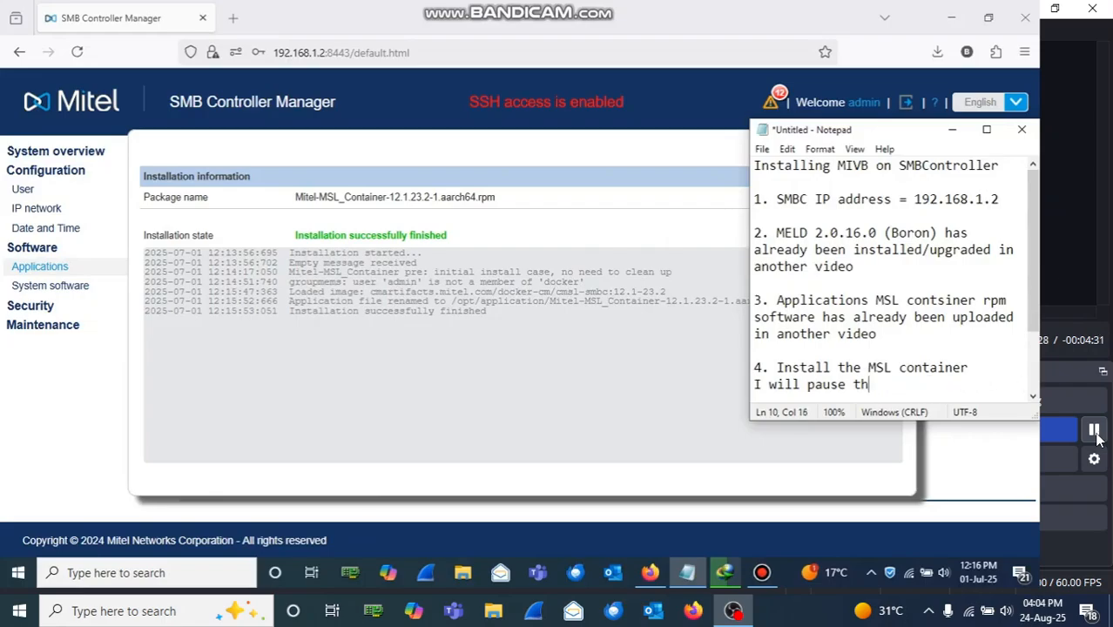
pyautogui.press('BackSpace')
pyautogui.press('BackSpace')
pyautogui.press('BackSpace')
pyautogui.press('BackSpace')
pyautogui.press('BackSpace')
pyautogui.press('BackSpace')
pyautogui.press('BackSpace')
pyautogui.press('BackSpace')
pyautogui.press('BackSpace')
pyautogui.press('BackSpace')
pyautogui.press('BackSpace')
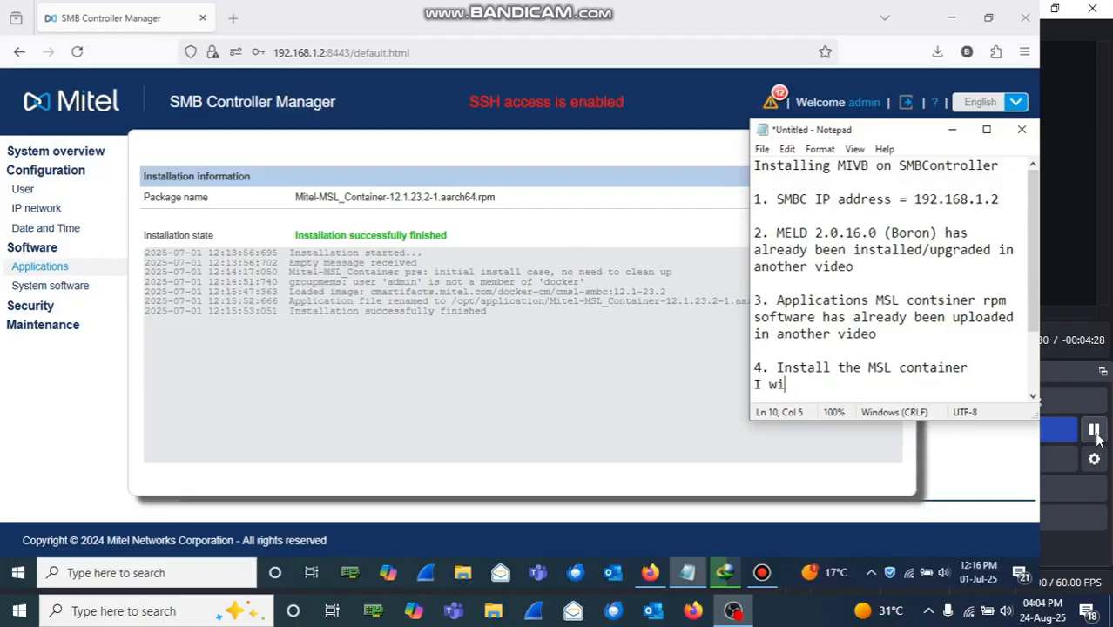
pyautogui.press('BackSpace')
pyautogui.press('BackSpace')
pyautogui.press('BackSpace')
pyautogui.press('BackSpace')
pyautogui.press('Return')
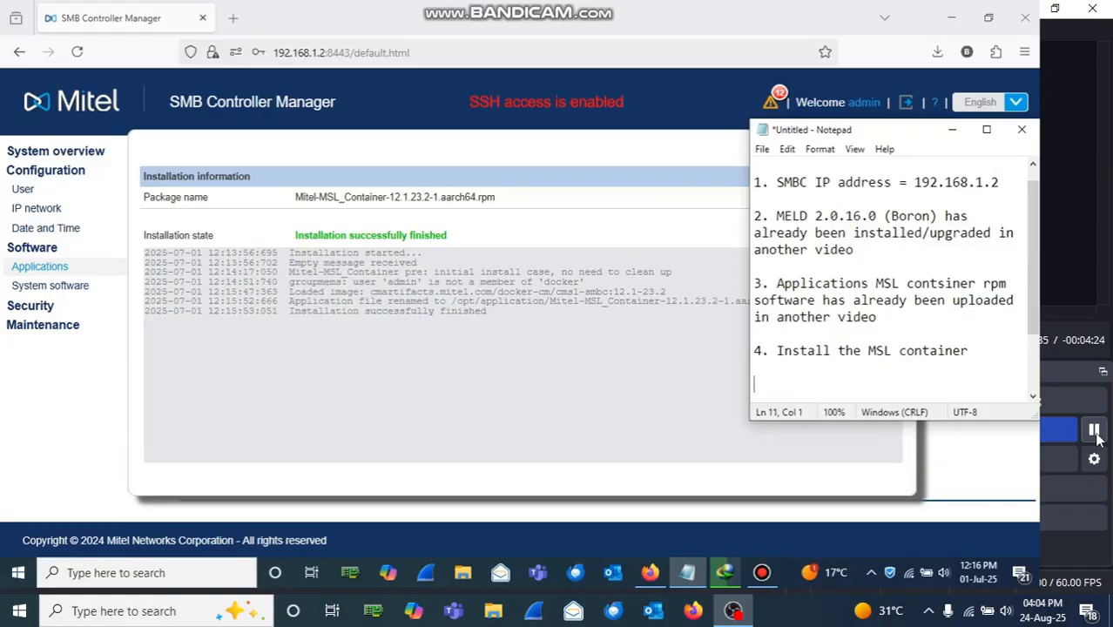
pyautogui.write('Installation o')
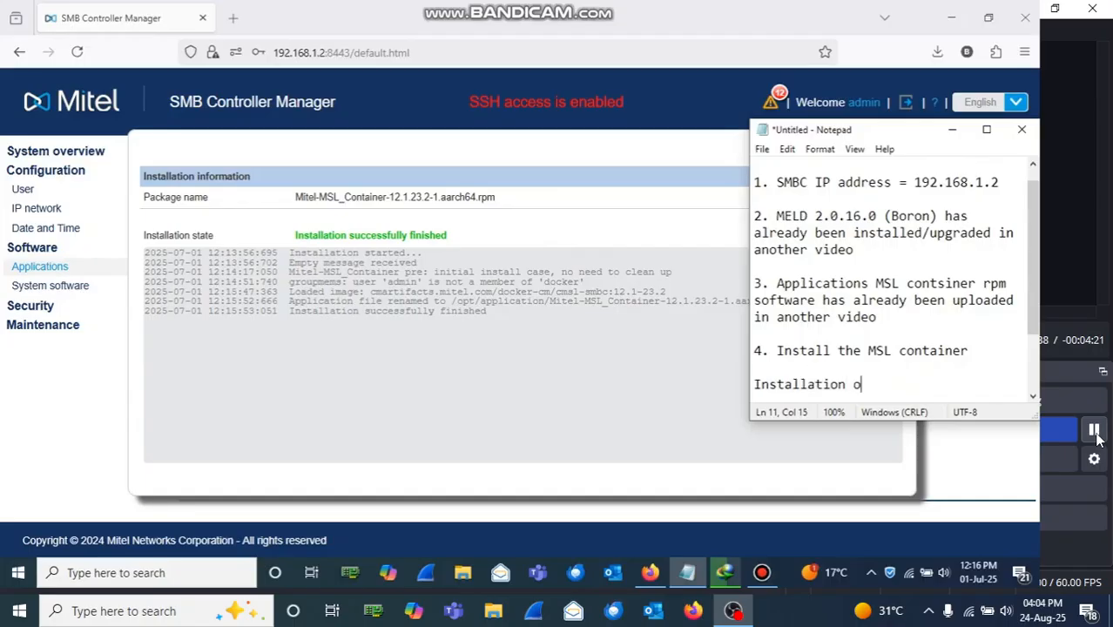
pyautogui.write('d')
pyautogui.press('BackSpace')
pyautogui.write('f MSL ')
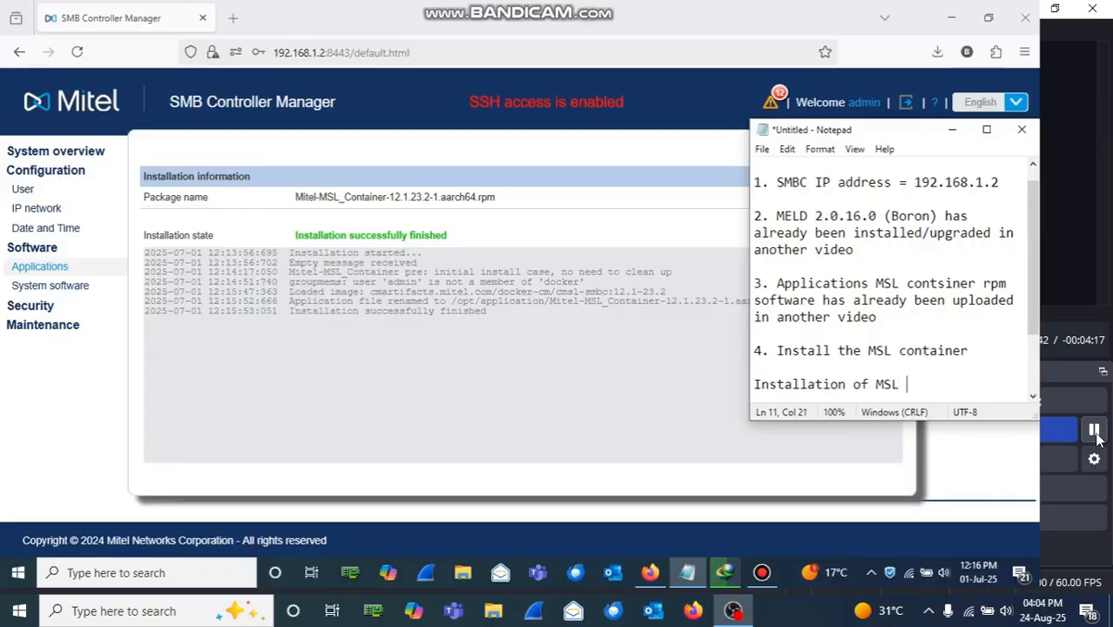
pyautogui.write('successfull')
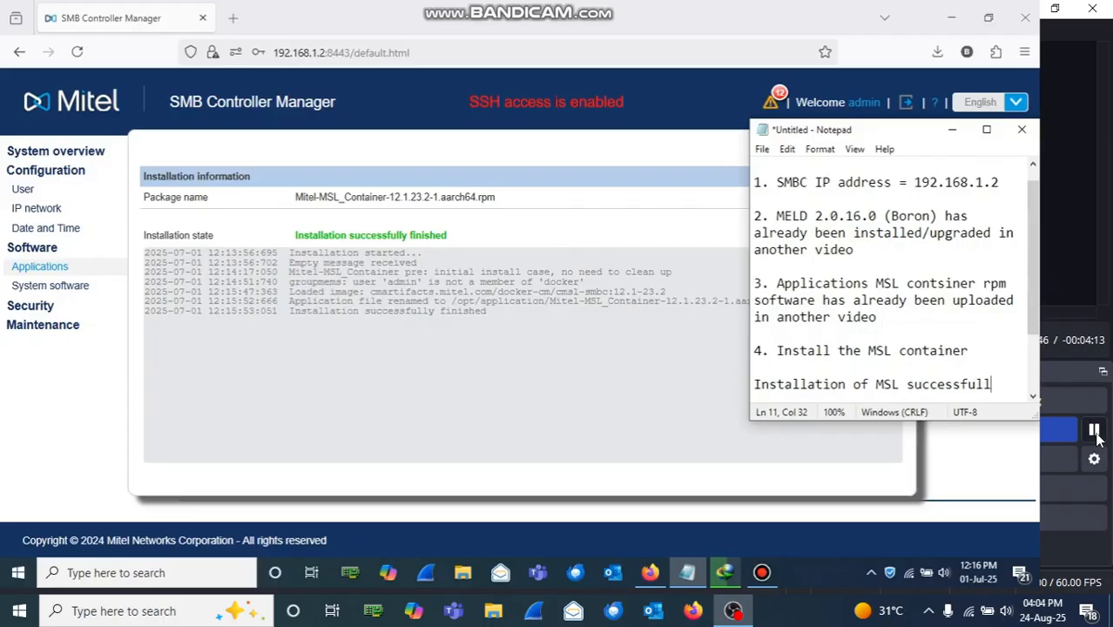
pyautogui.click(858, 228)
# Step: Close the Installation information report to reveal the installed applications
pyautogui.click(894, 161)
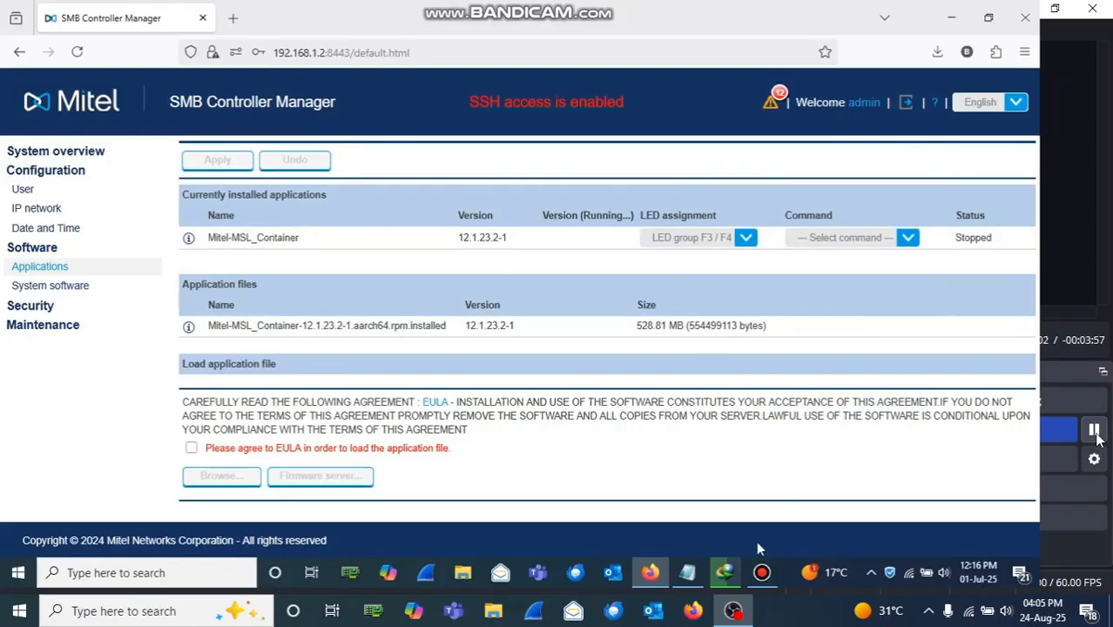
pyautogui.moveTo(687, 582)
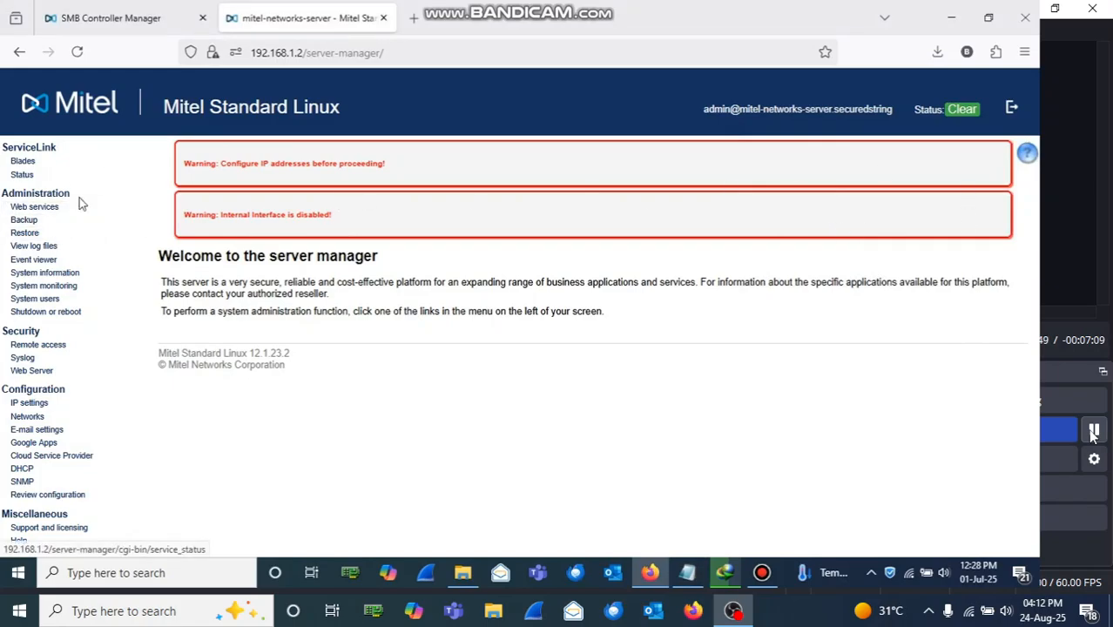
# Step: In IP settings, change hostname to MIVB, LAN IP to 192.168.1.3, gateway to 192.168.1.1
pyautogui.click(35, 405)
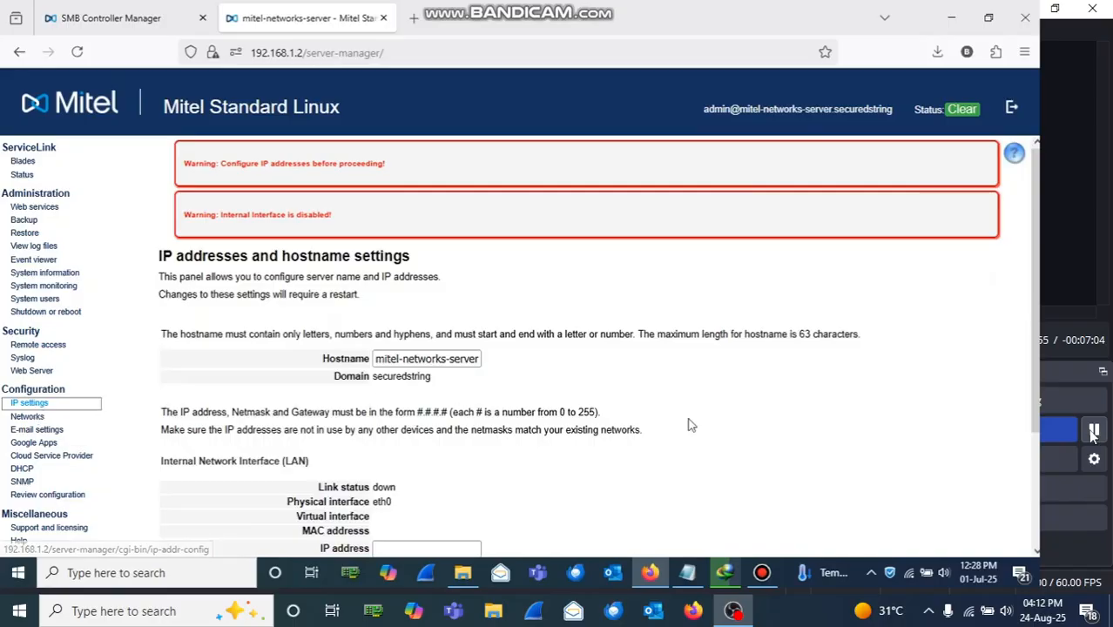
pyautogui.scroll(-2, 558, 324)
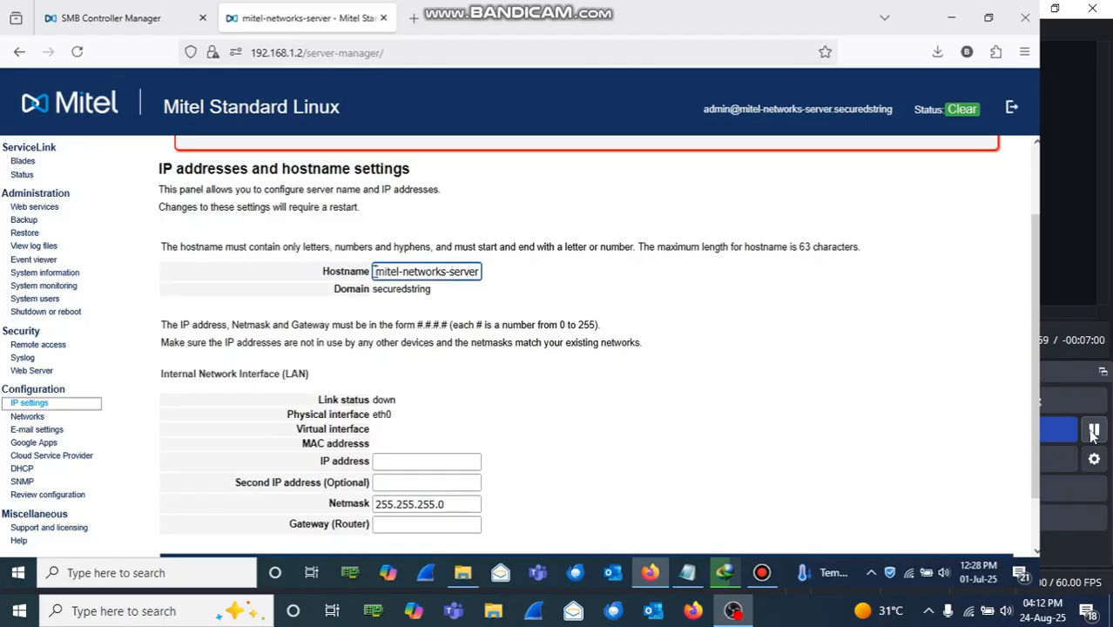
pyautogui.moveTo(375, 272); pyautogui.dragTo(514, 278)
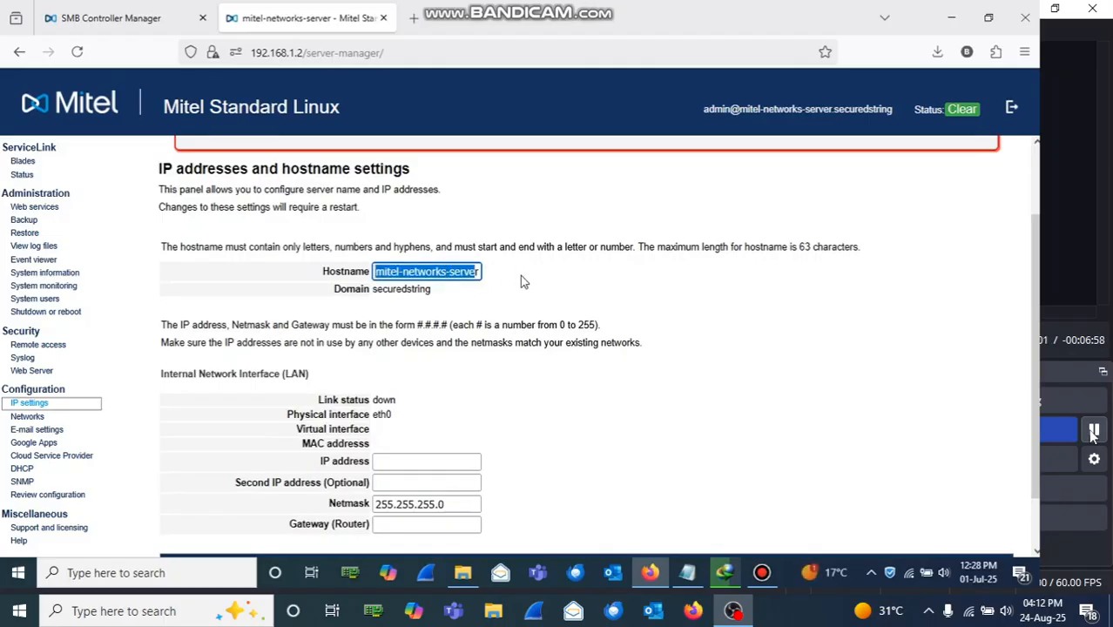
pyautogui.press('BackSpace')
pyautogui.write('r')
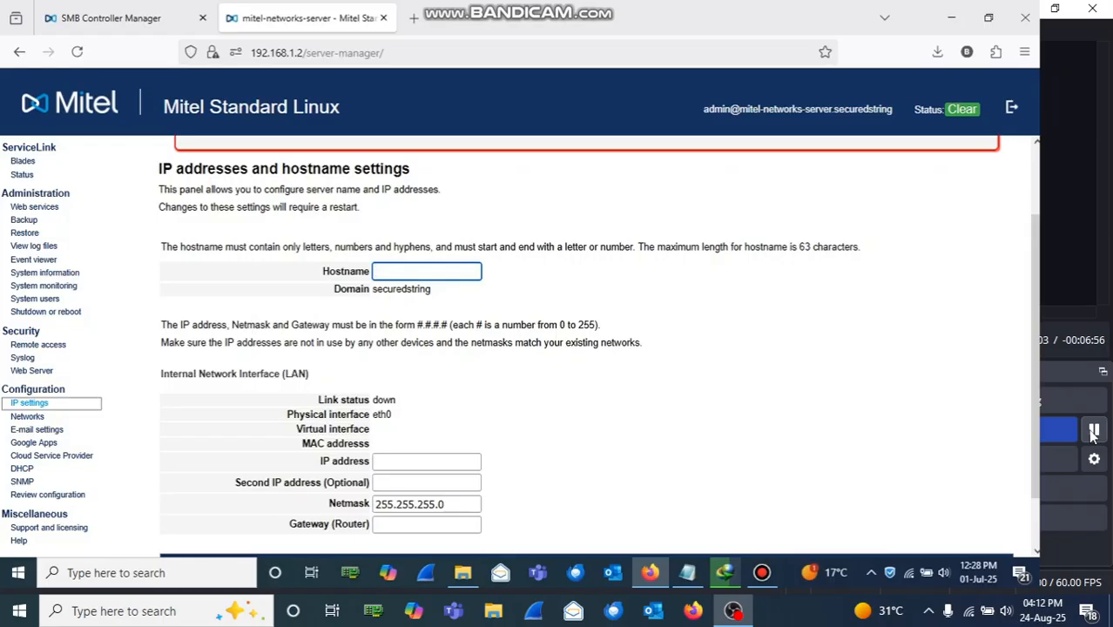
pyautogui.write('MIVB')
pyautogui.click(419, 464)
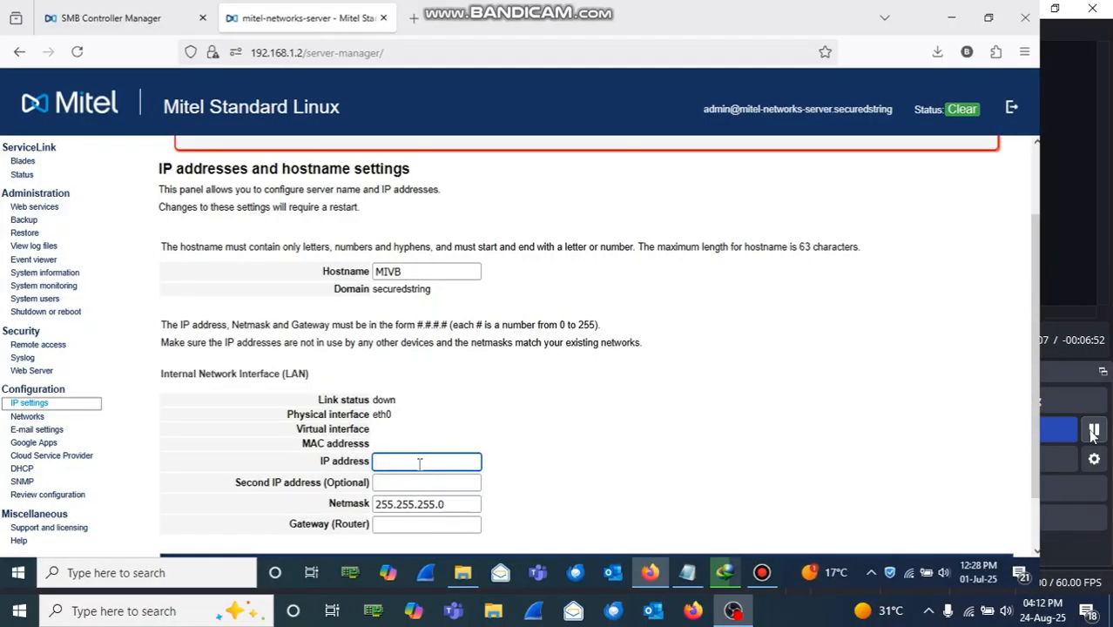
pyautogui.write('192.168.')
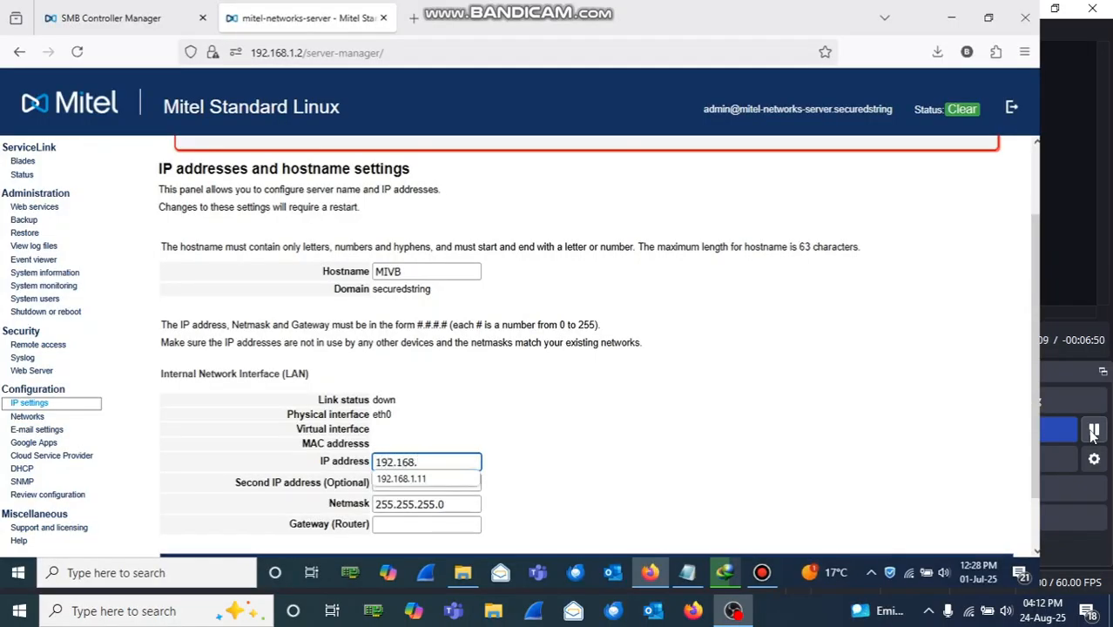
pyautogui.write('1.3')
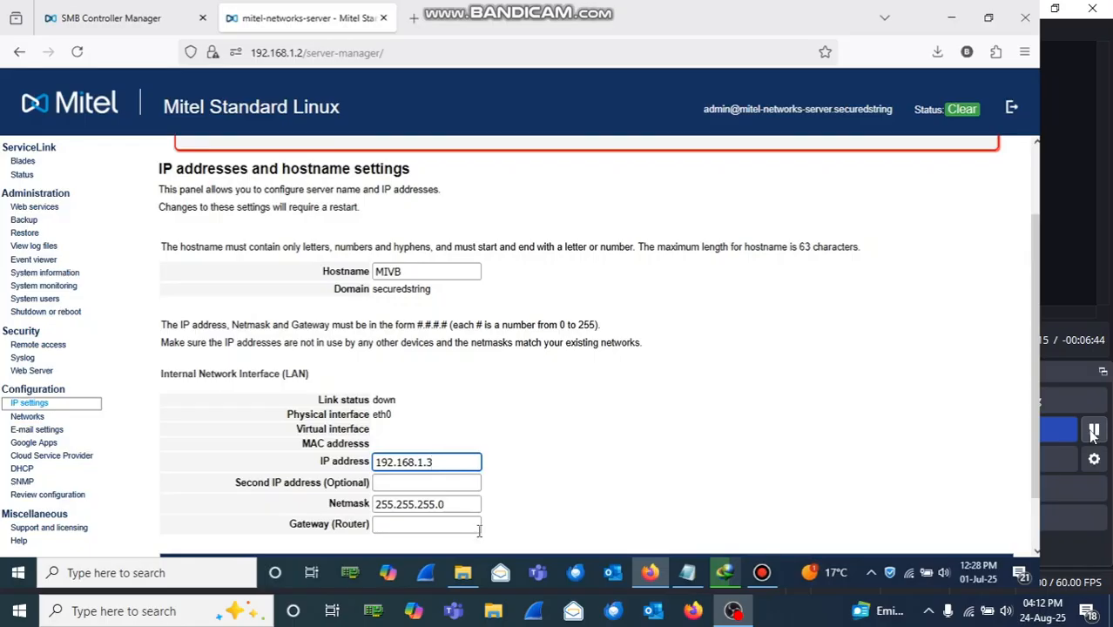
pyautogui.click(451, 527)
pyautogui.write('192.1')
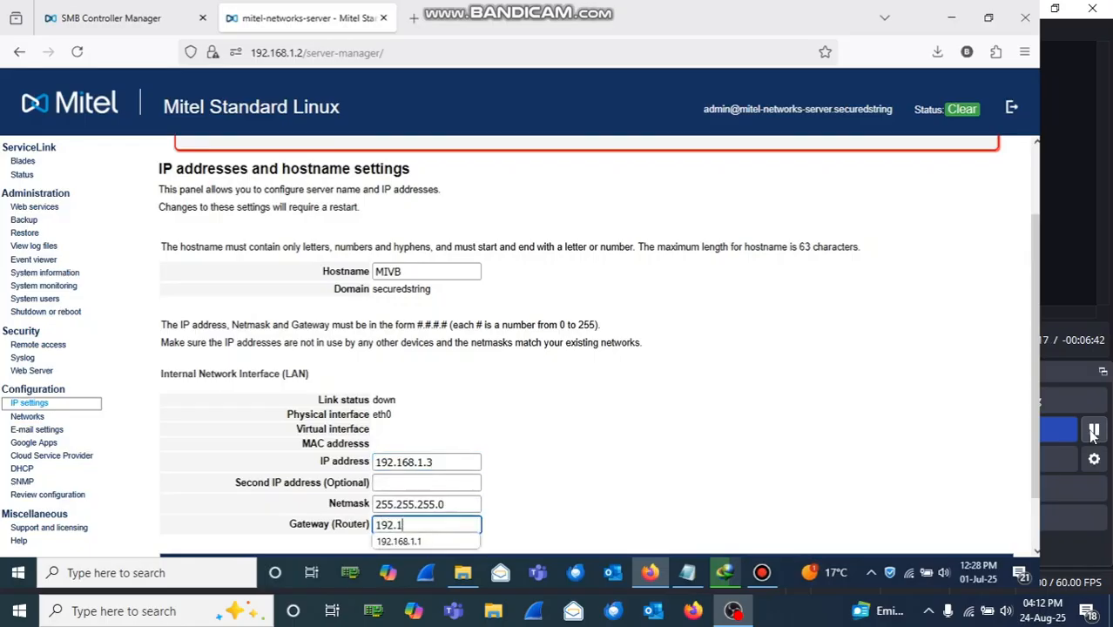
pyautogui.write('68.1.1')
pyautogui.doubleClick(580, 493)
pyautogui.click(696, 507)
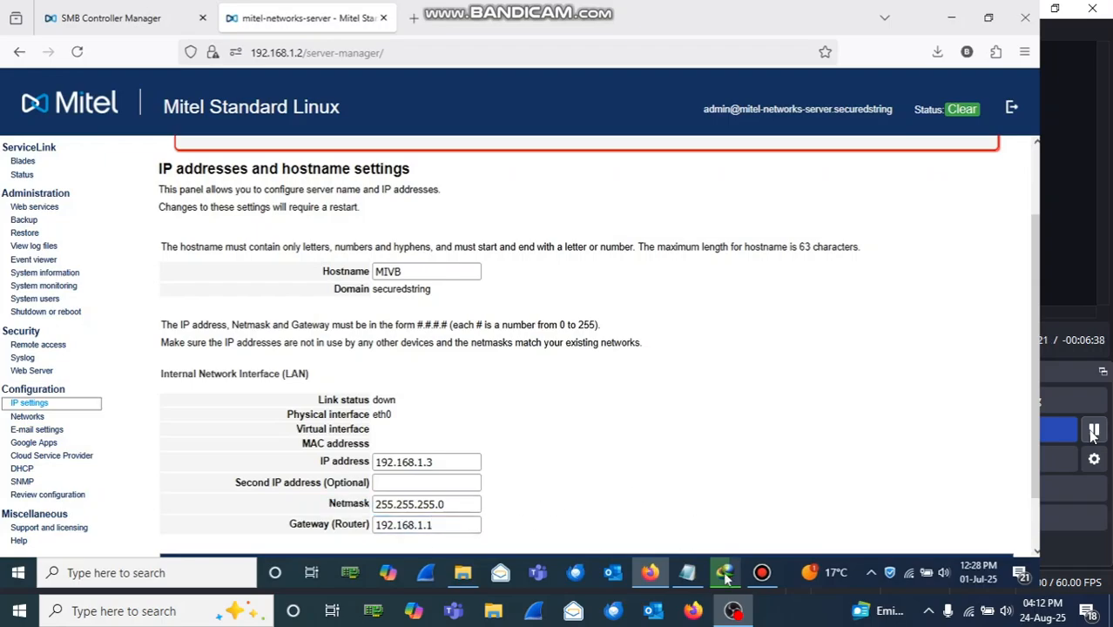
pyautogui.click(688, 572)
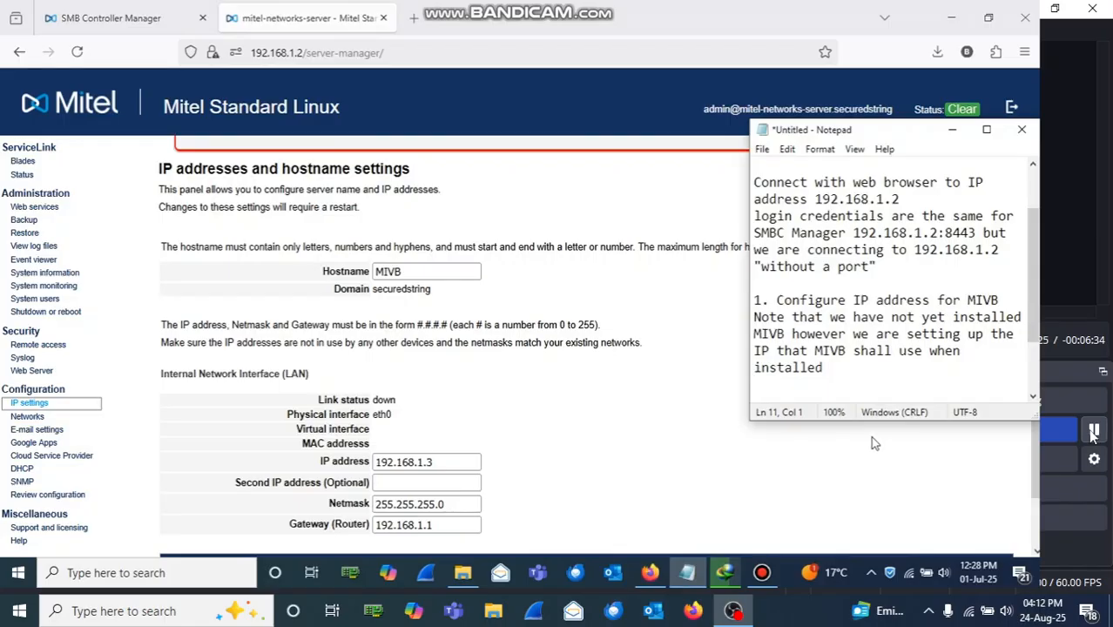
# Step: Note 'In my case the IP is now configured as 192.168.1.3' and highlight the IP
pyautogui.write('In my case the ')
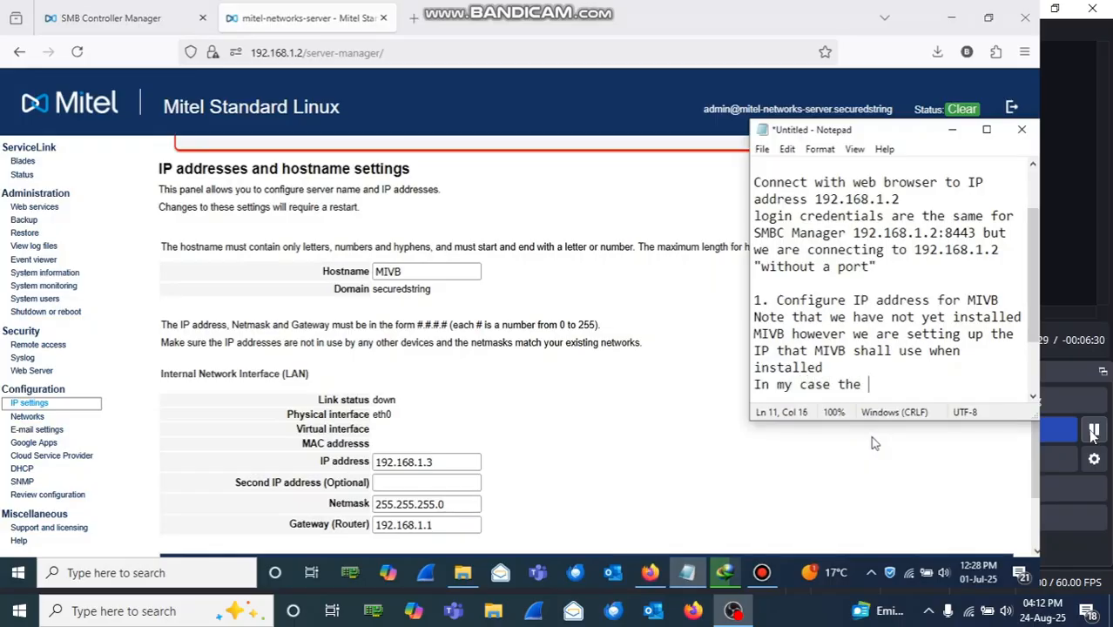
pyautogui.write('IP is now confi')
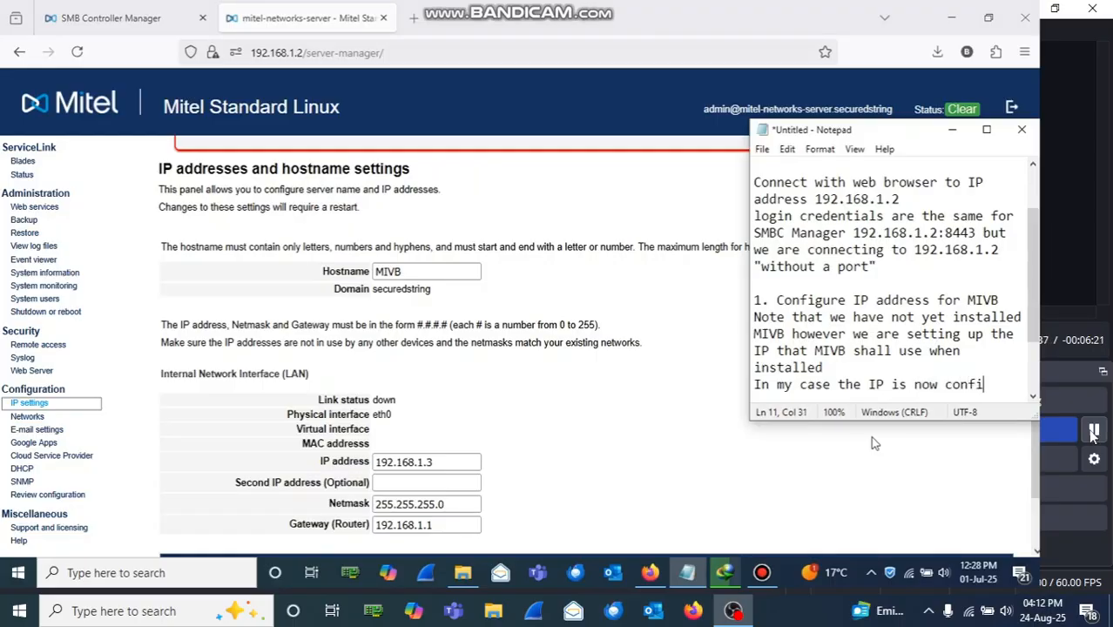
pyautogui.write('gured')
pyautogui.write('as 192.1')
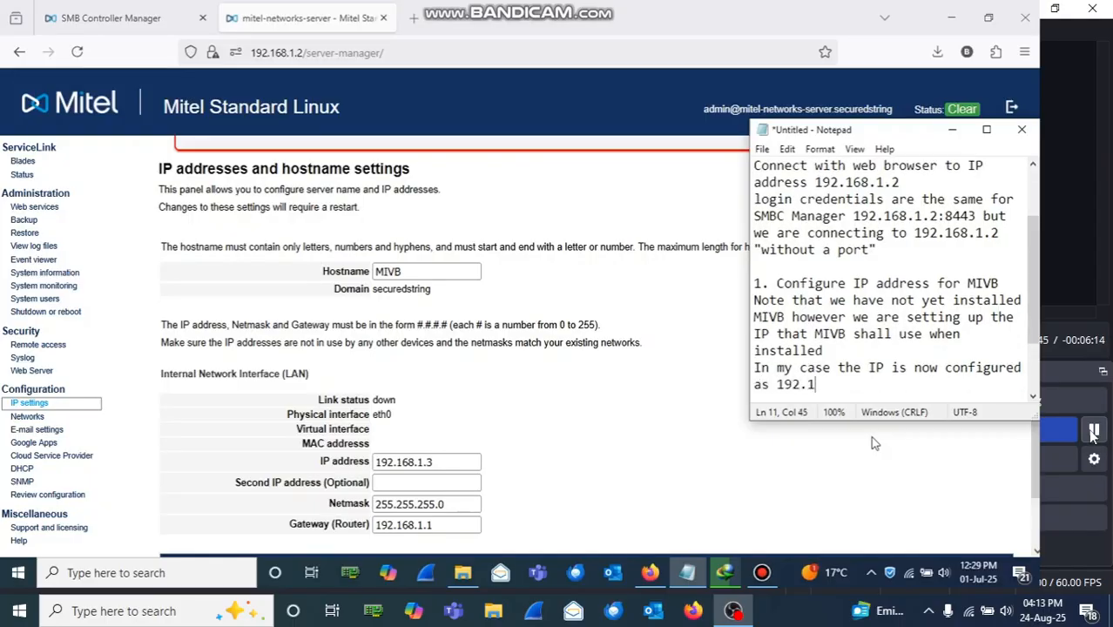
pyautogui.write('68.1.3')
pyautogui.moveTo(862, 384); pyautogui.dragTo(777, 384)
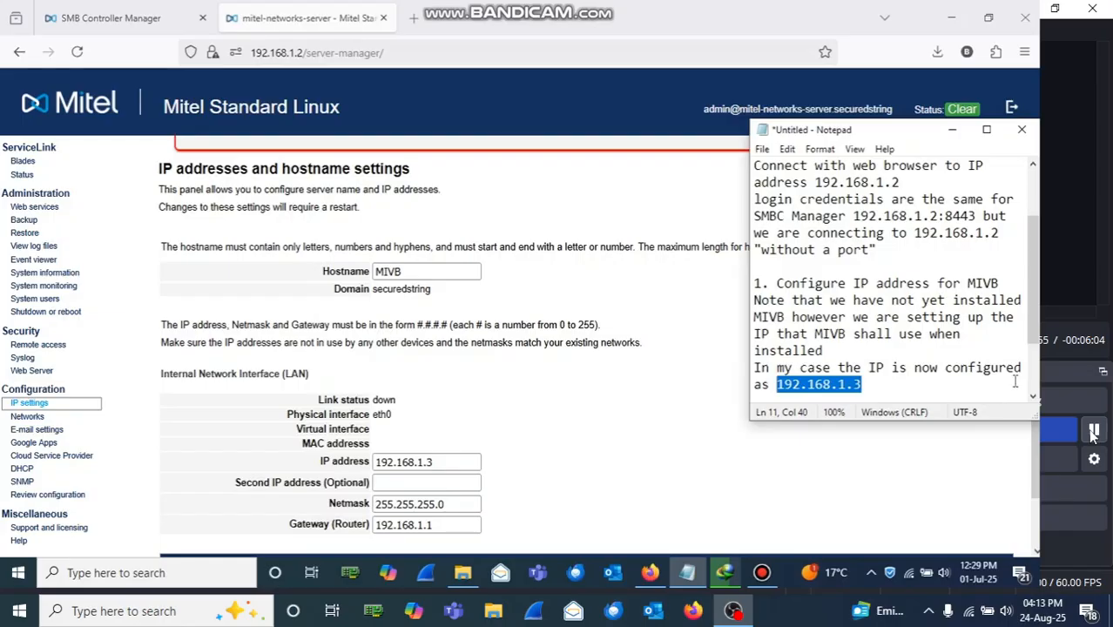
pyautogui.scroll(-2, 1033, 375)
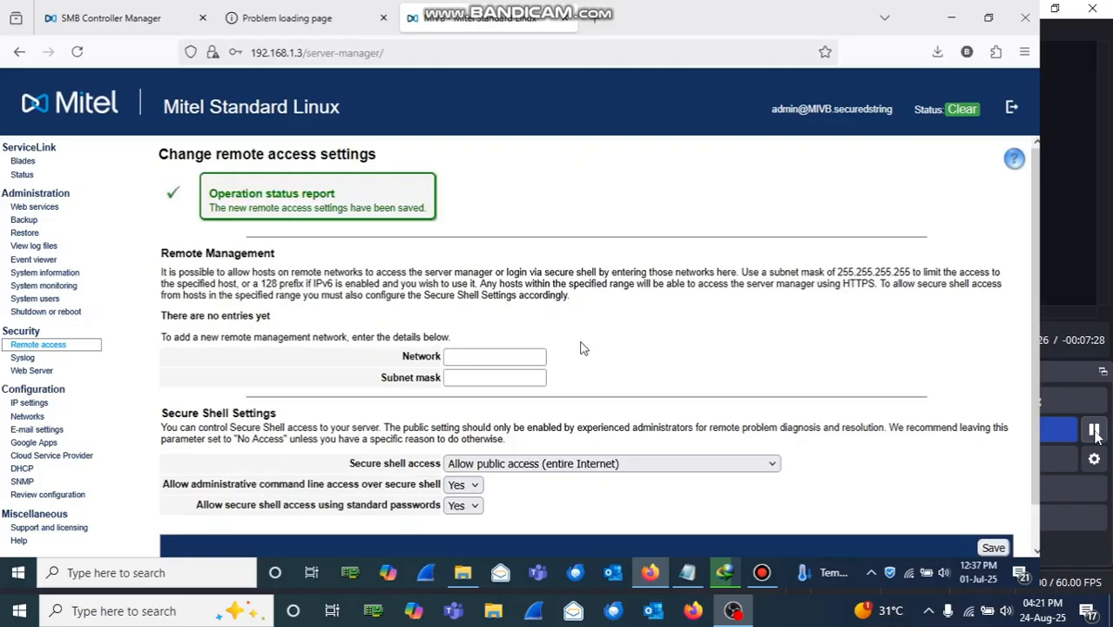
# Step: Open the IP addresses and hostname settings page in the server manager
pyautogui.click(30, 406)
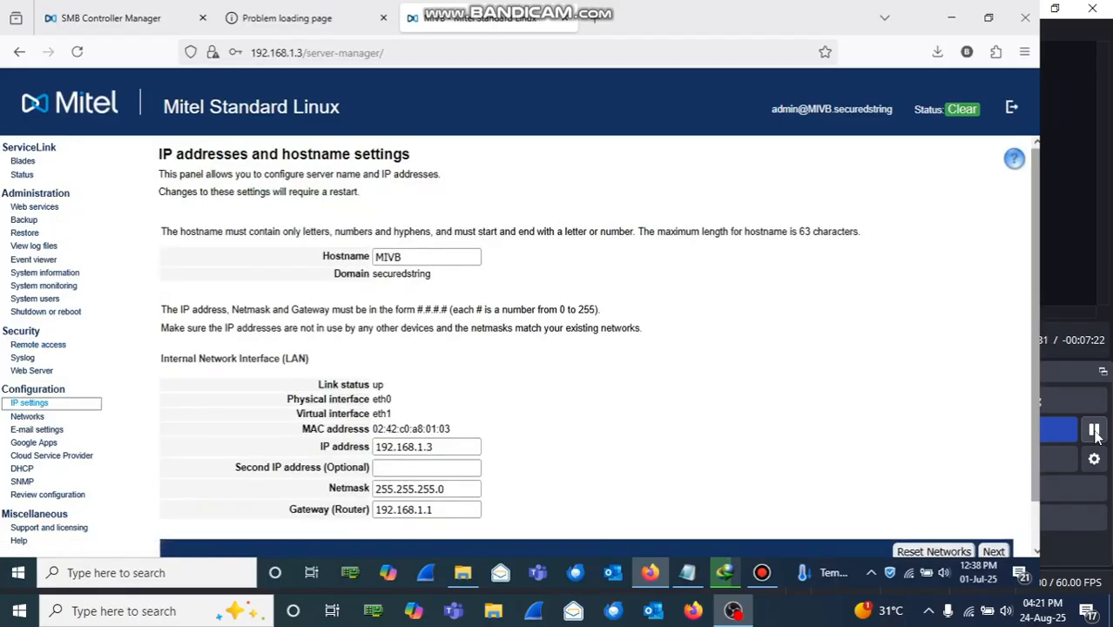
pyautogui.click(688, 572)
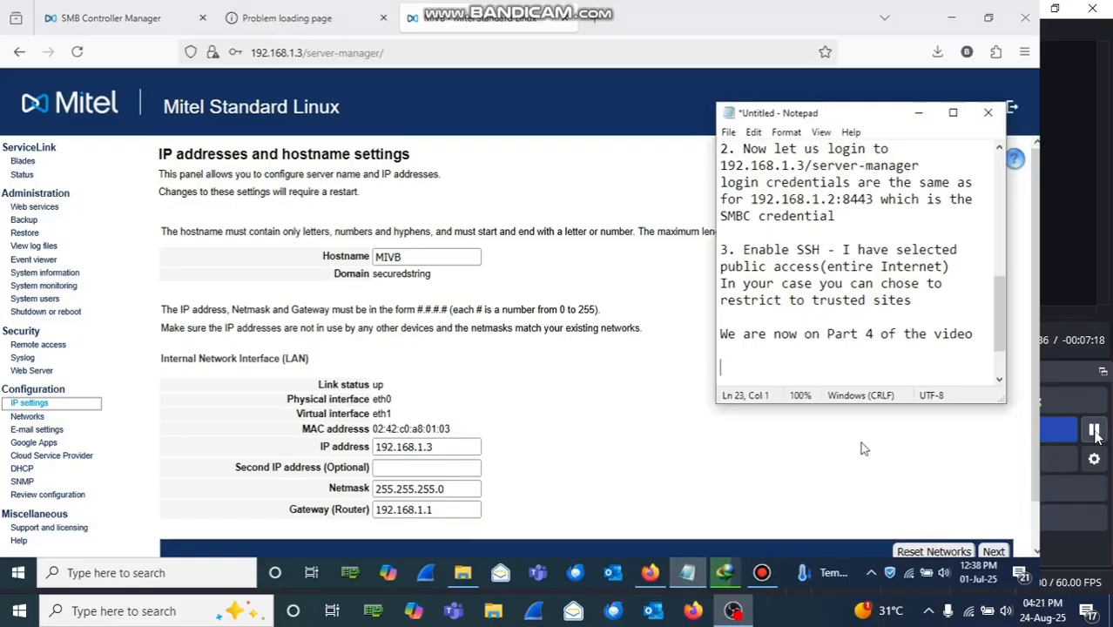
# Step: Add note steps '4. Verify IP settings but do' and 'Go Status and license the MSL'
pyautogui.write('3')
pyautogui.press('BackSpace')
pyautogui.write('4. Verify IP s')
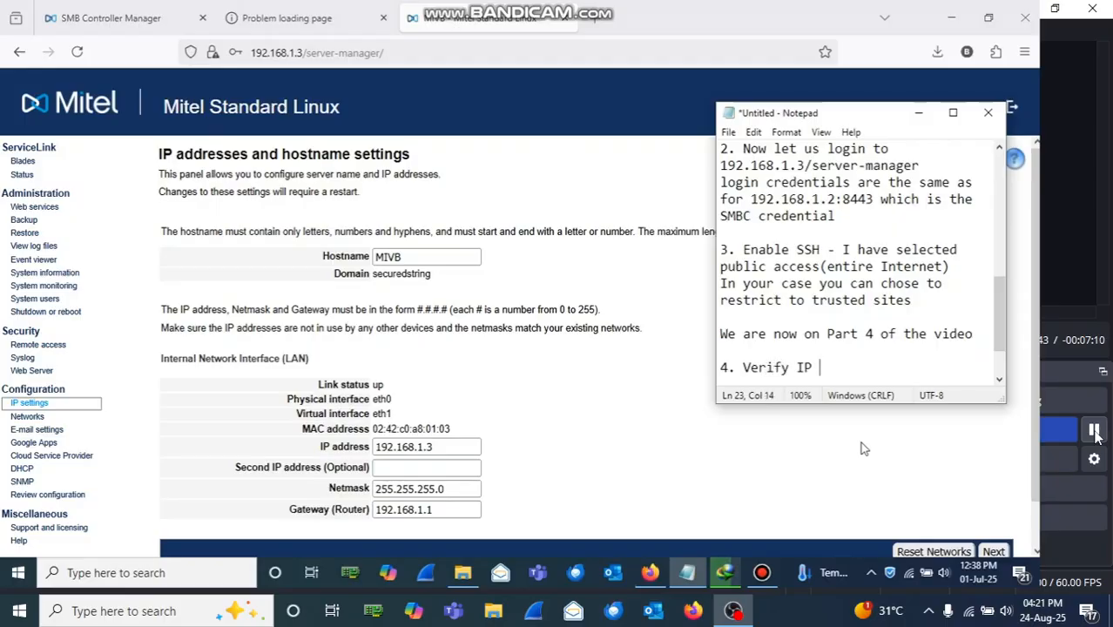
pyautogui.write('ettings but do not change anything')
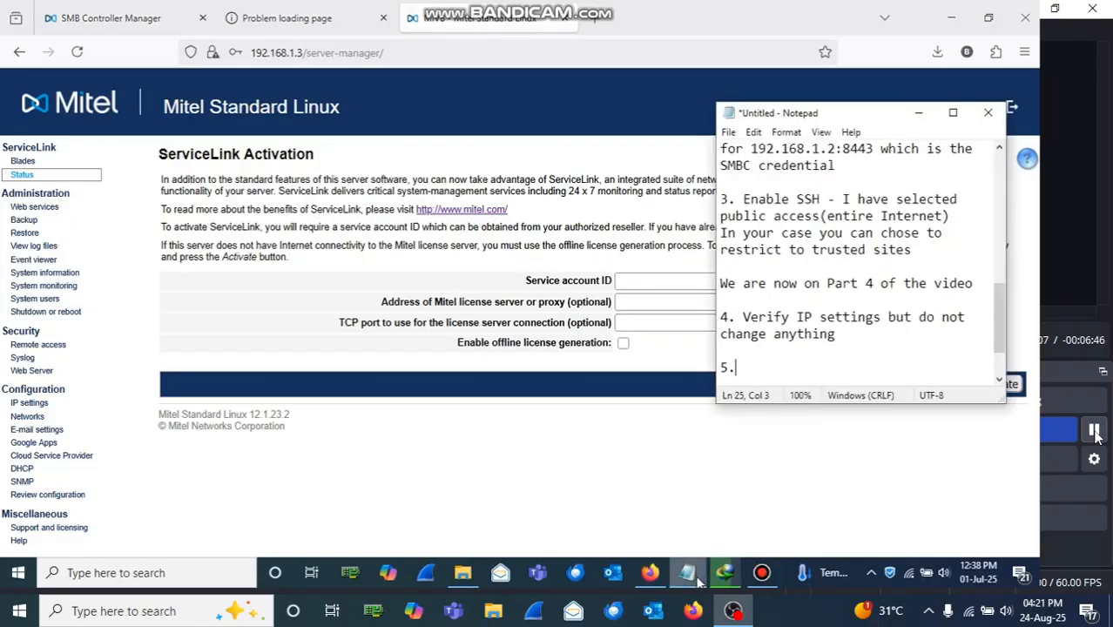
pyautogui.click(687, 572)
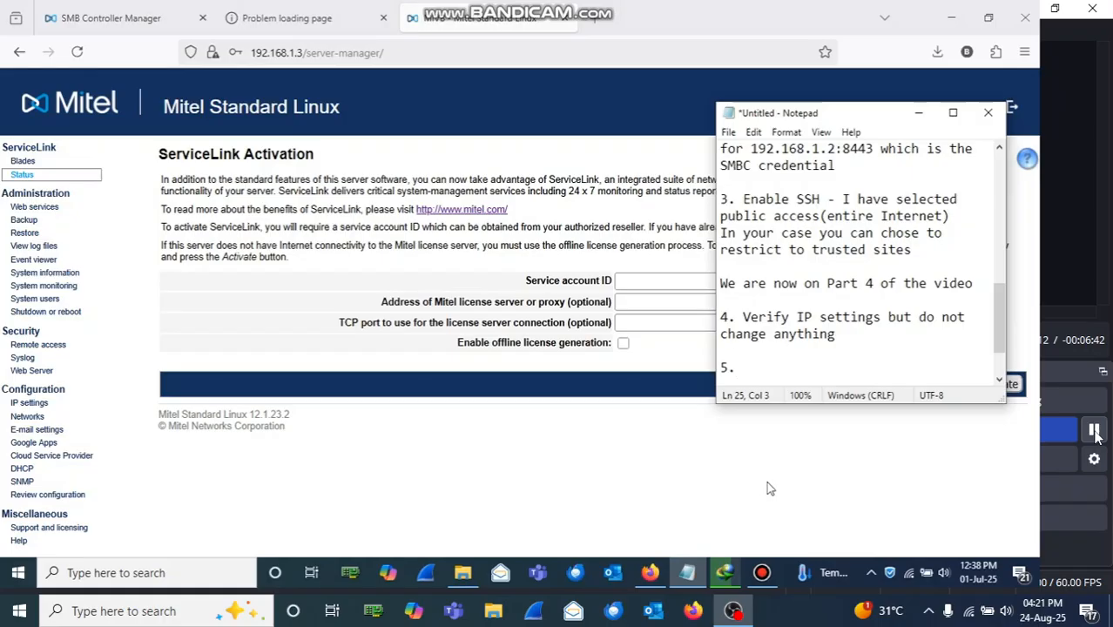
pyautogui.write('Go Status and ')
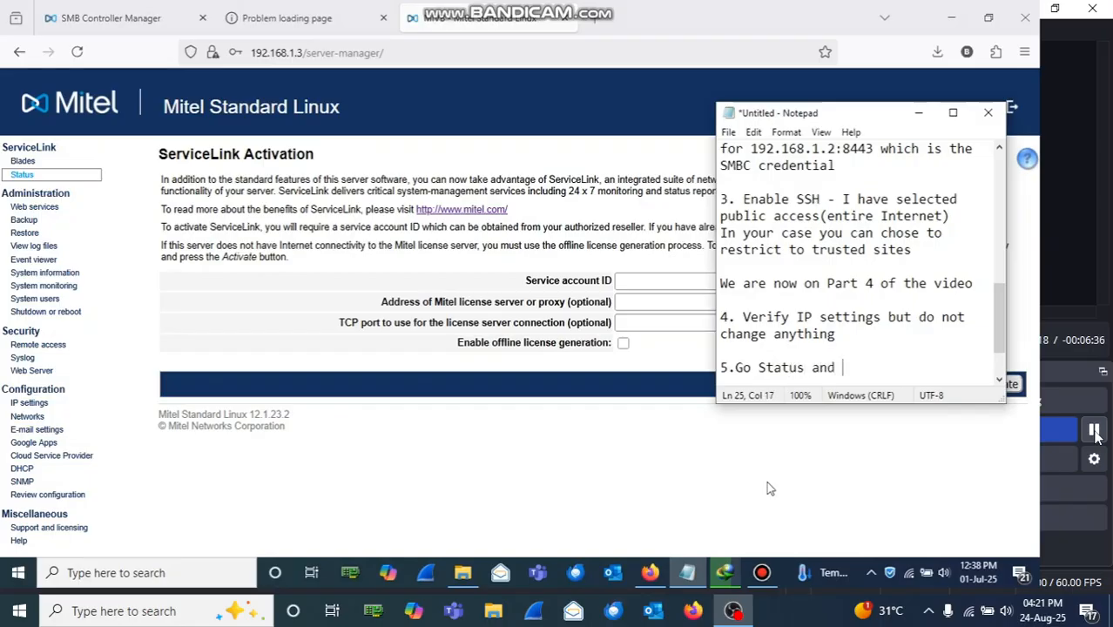
pyautogui.write('license the S')
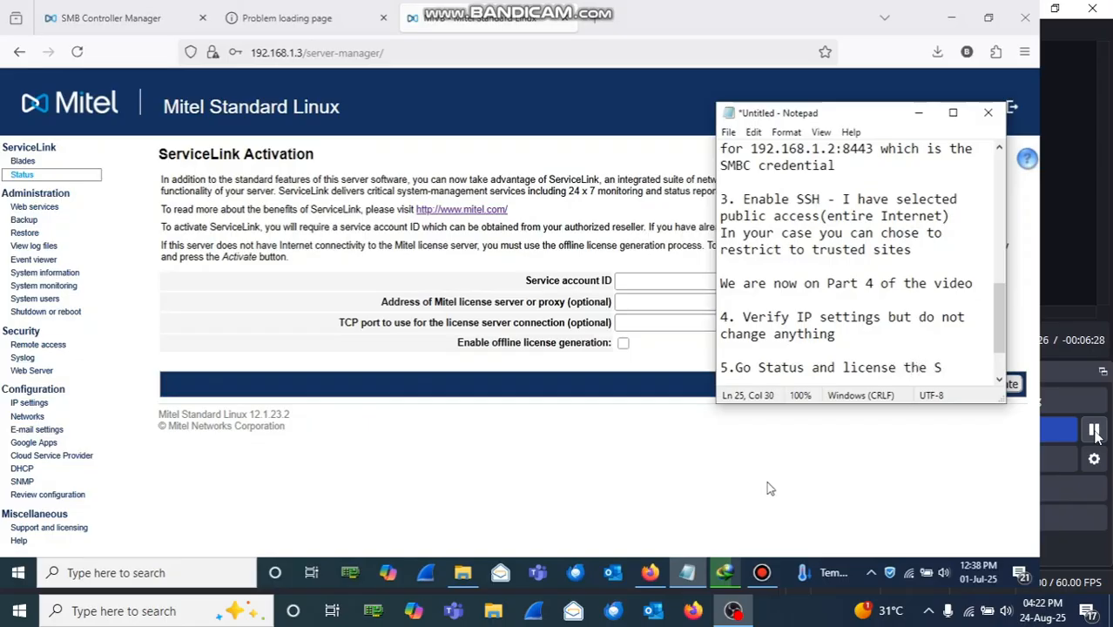
pyautogui.press('BackSpace')
pyautogui.write('MSL')
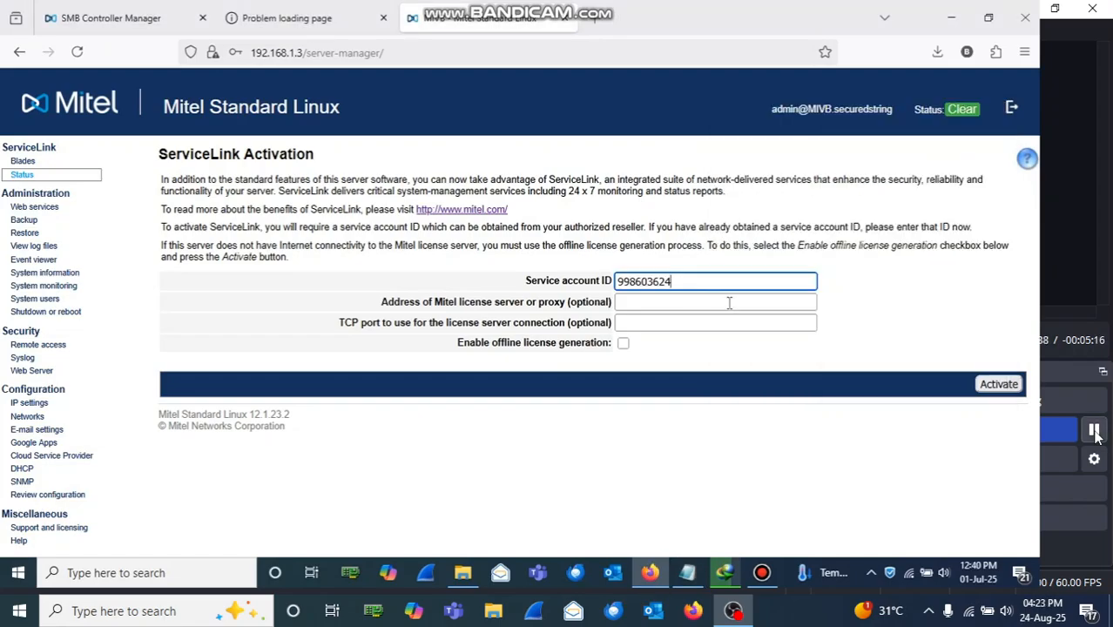
# Step: Activate ServiceLink with the entered service account ID, then return to the setup notes
pyautogui.click(1003, 387)
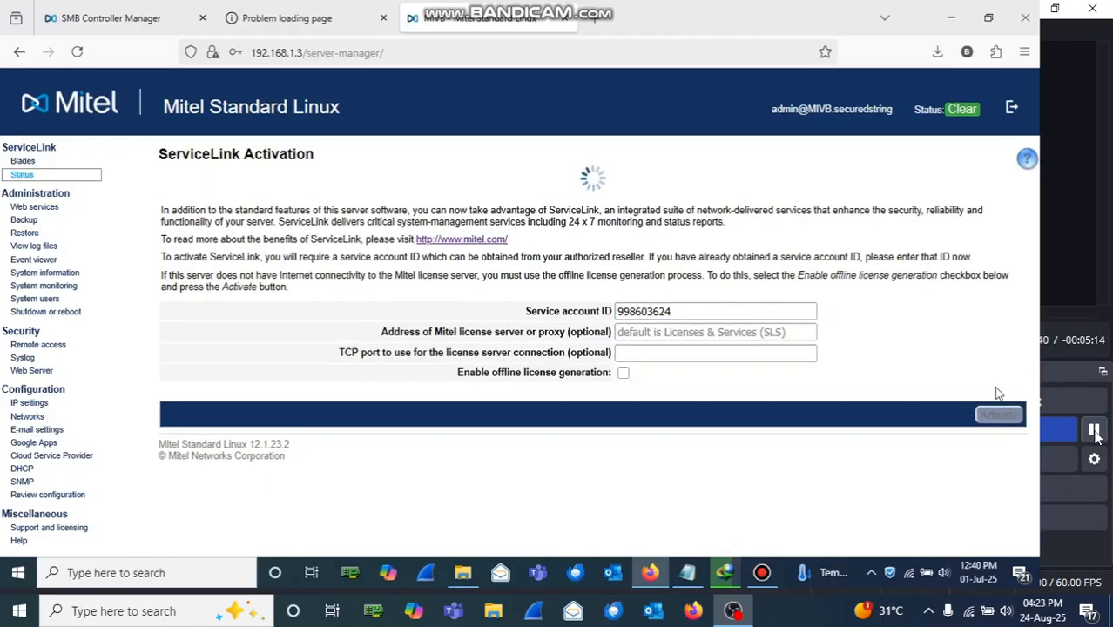
pyautogui.click(688, 577)
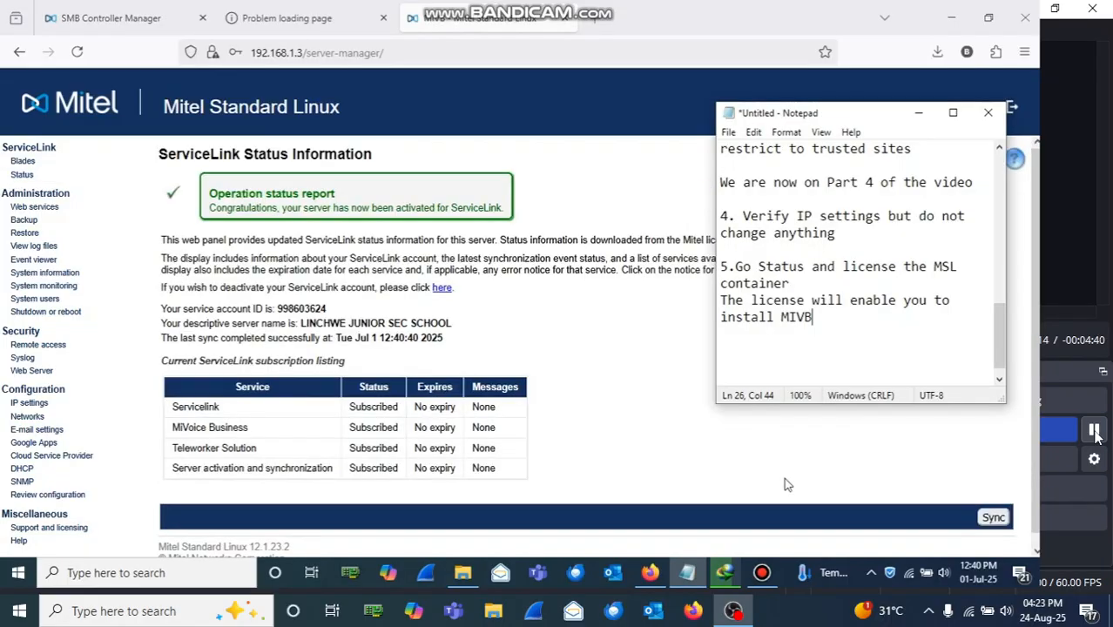
# Step: Record 'Licensed Successfully' in the notes and open the ServiceLink Blades list
pyautogui.press('Return')
pyautogui.press('Return')
pyautogui.write('Licensed ')
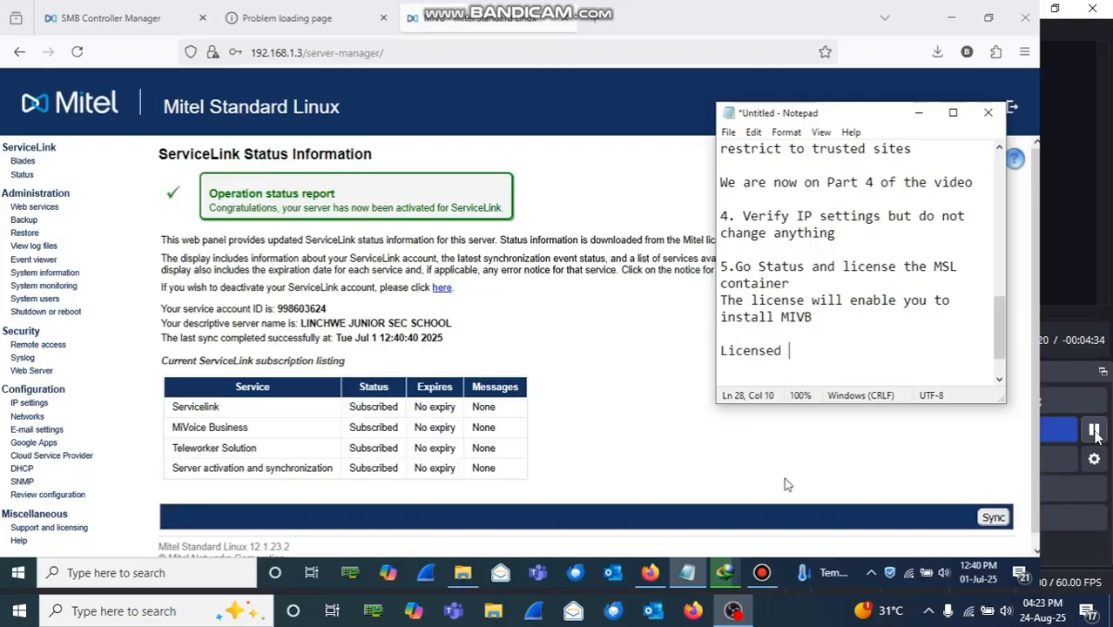
pyautogui.write('Successfully')
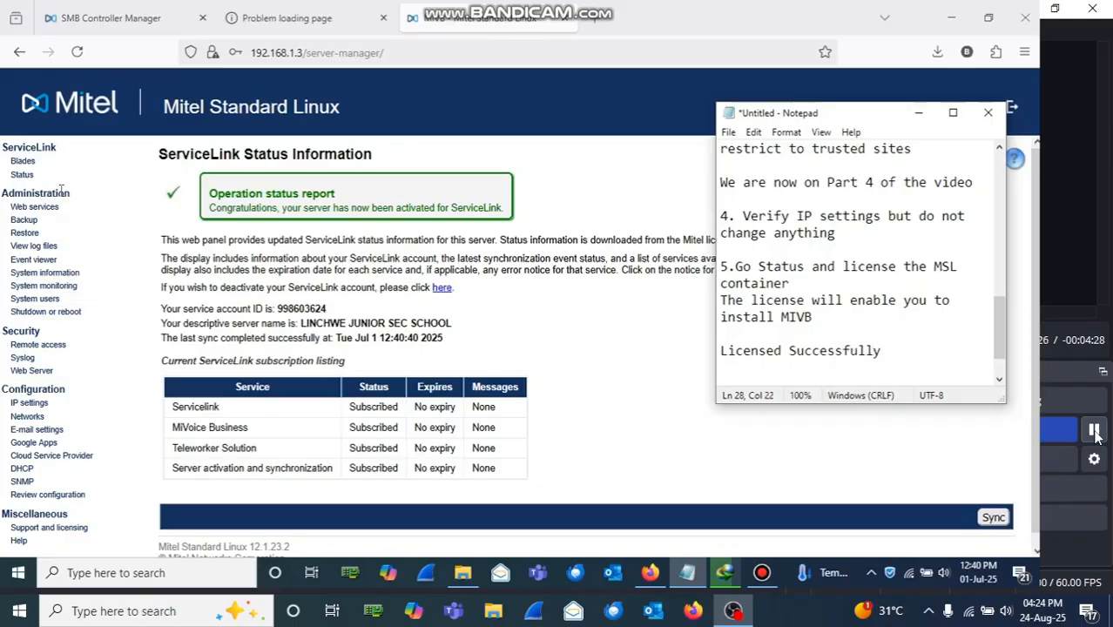
pyautogui.click(24, 164)
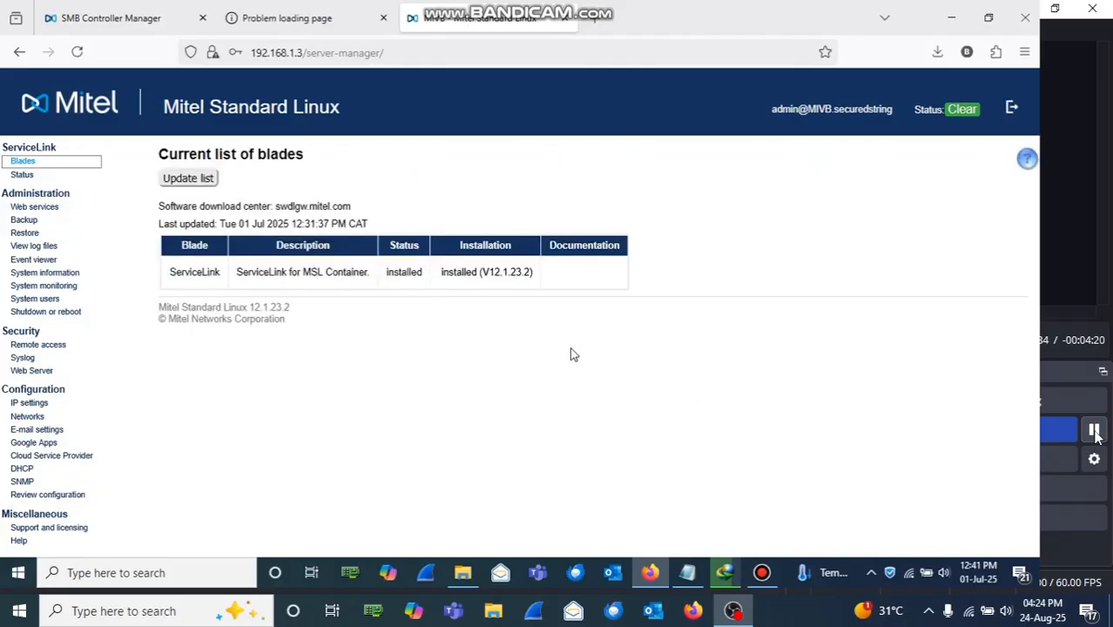
# Step: Write '6. Go to Blades and Update List' on a new line of the setup notes
pyautogui.click(688, 573)
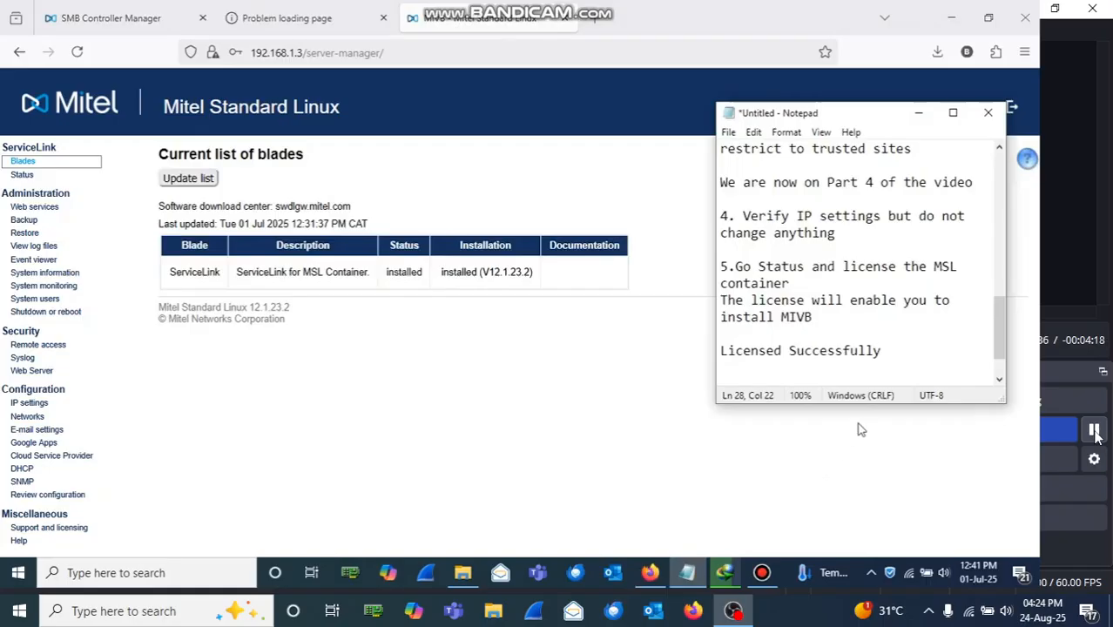
pyautogui.press('Return')
pyautogui.press('Return')
pyautogui.write('6')
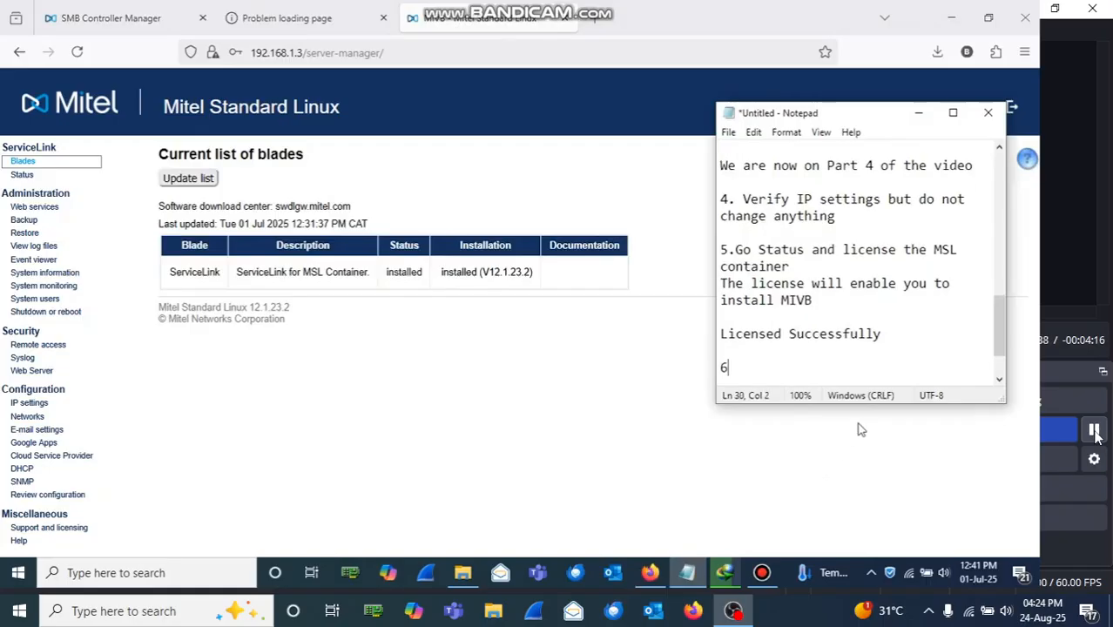
pyautogui.write('. Go to ')
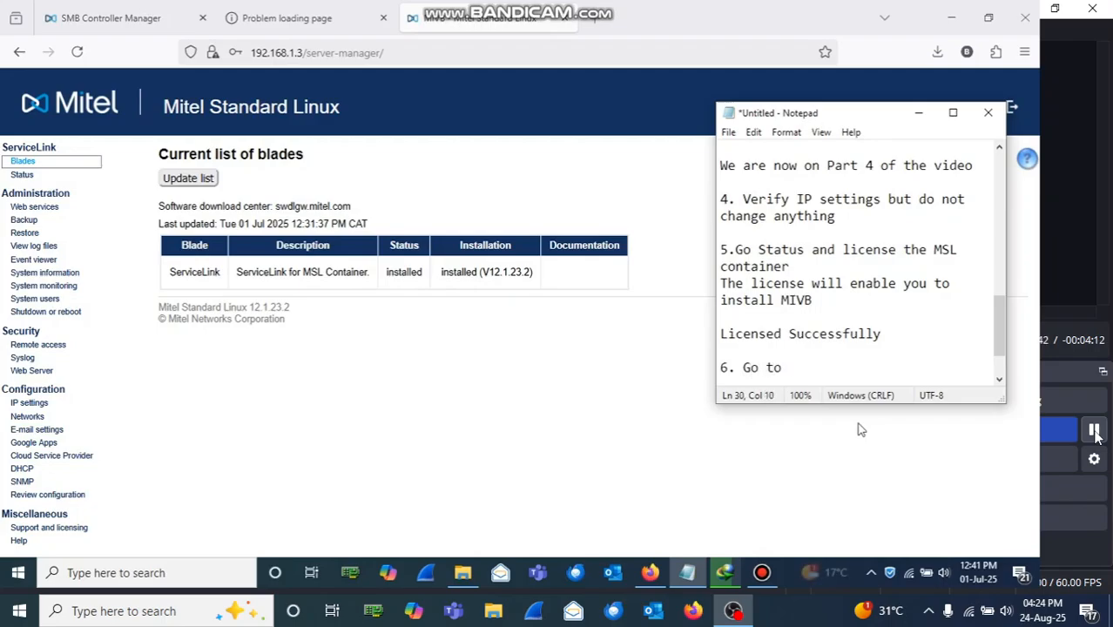
pyautogui.write('Blades a')
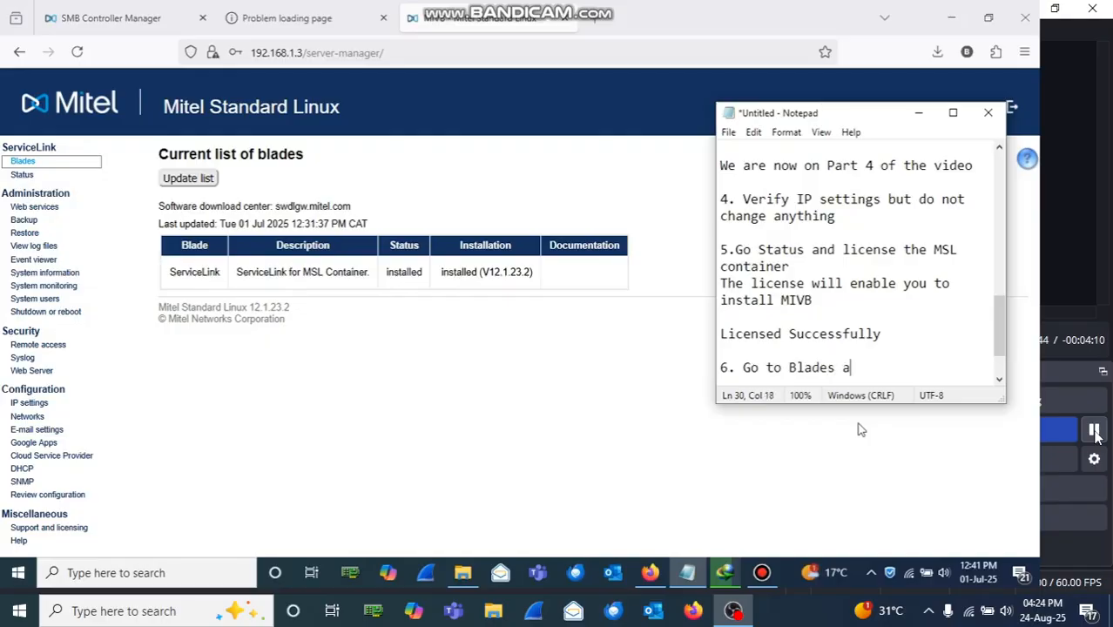
pyautogui.write('nd Update List')
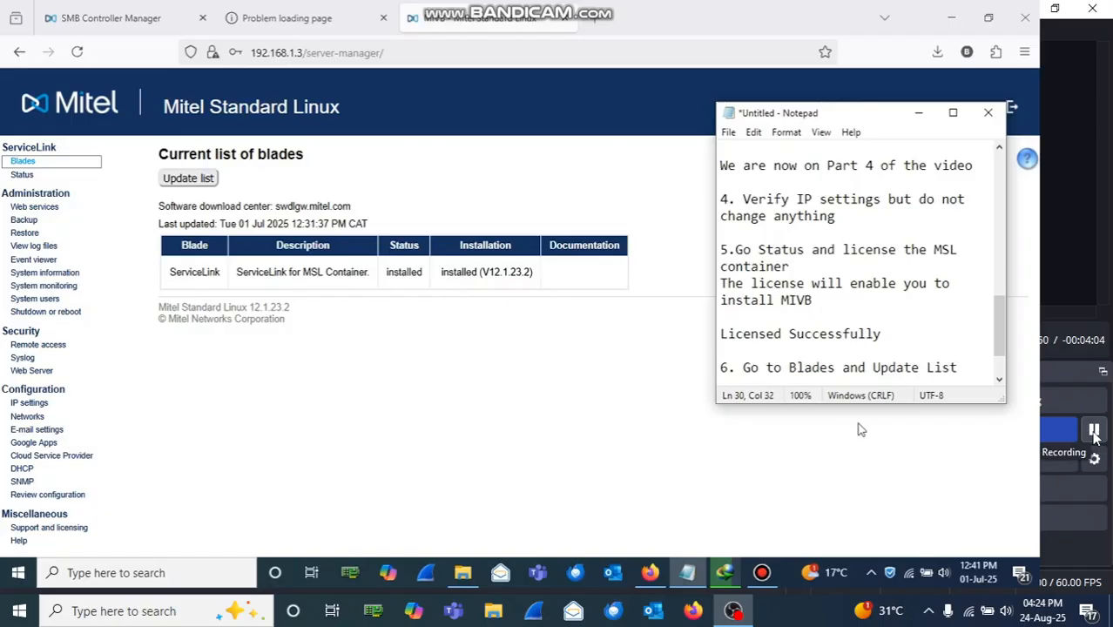
pyautogui.press('Return')
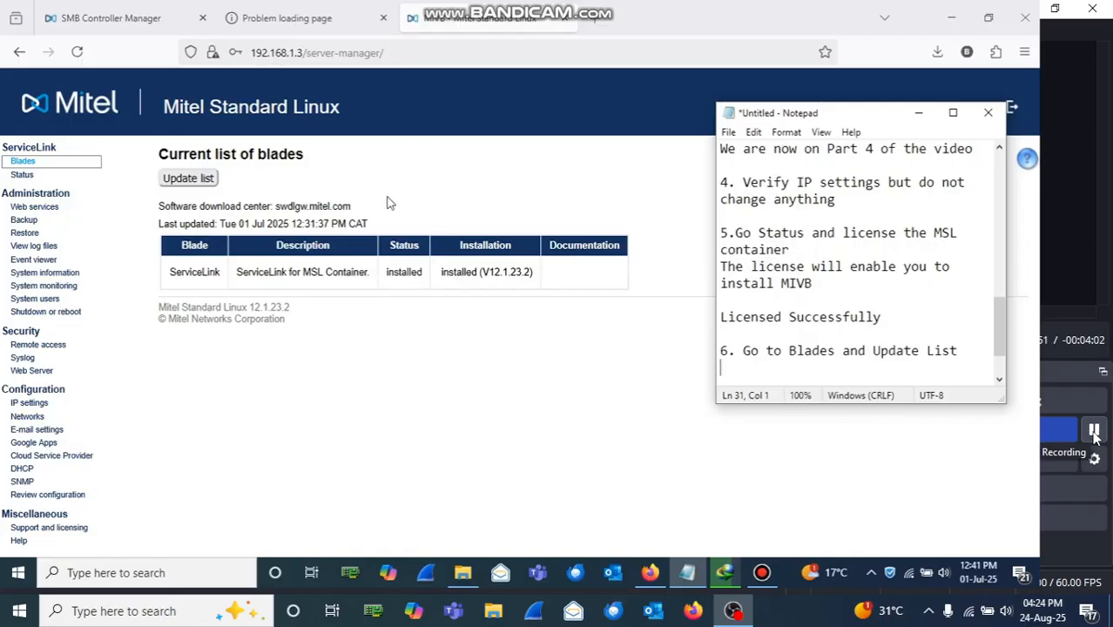
# Step: Refresh the blade list and start downloading MiVoiceBusiness for SMBC V10.3.0.16
pyautogui.click(187, 179)
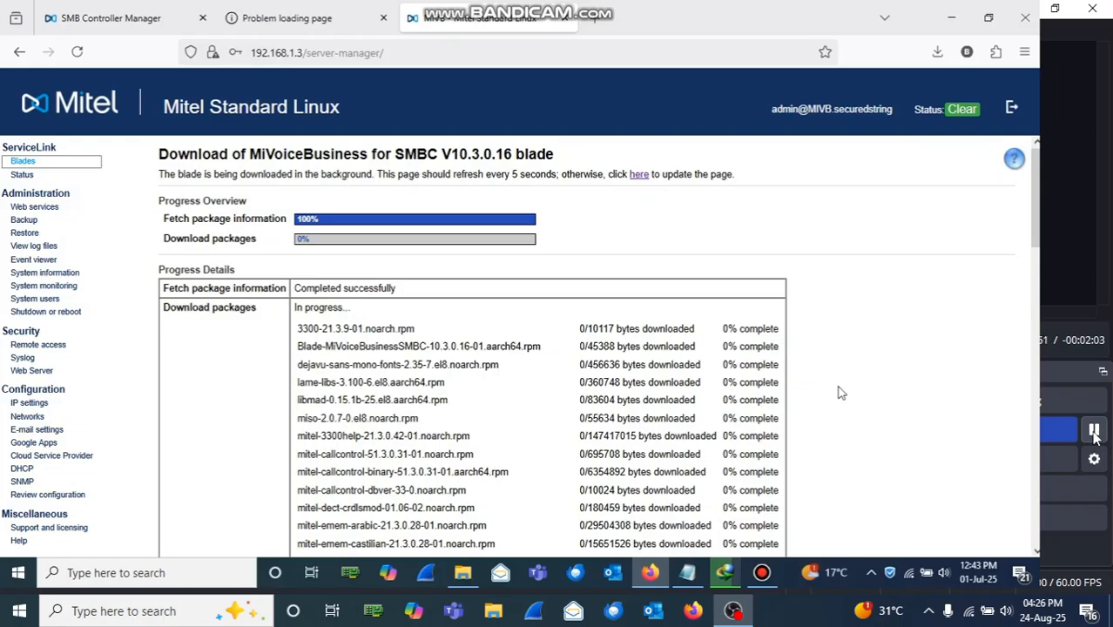
# Step: Type 'before installation' in the notes, then overwrite the earlier text with 'Download or Caching is'
pyautogui.click(1095, 436)
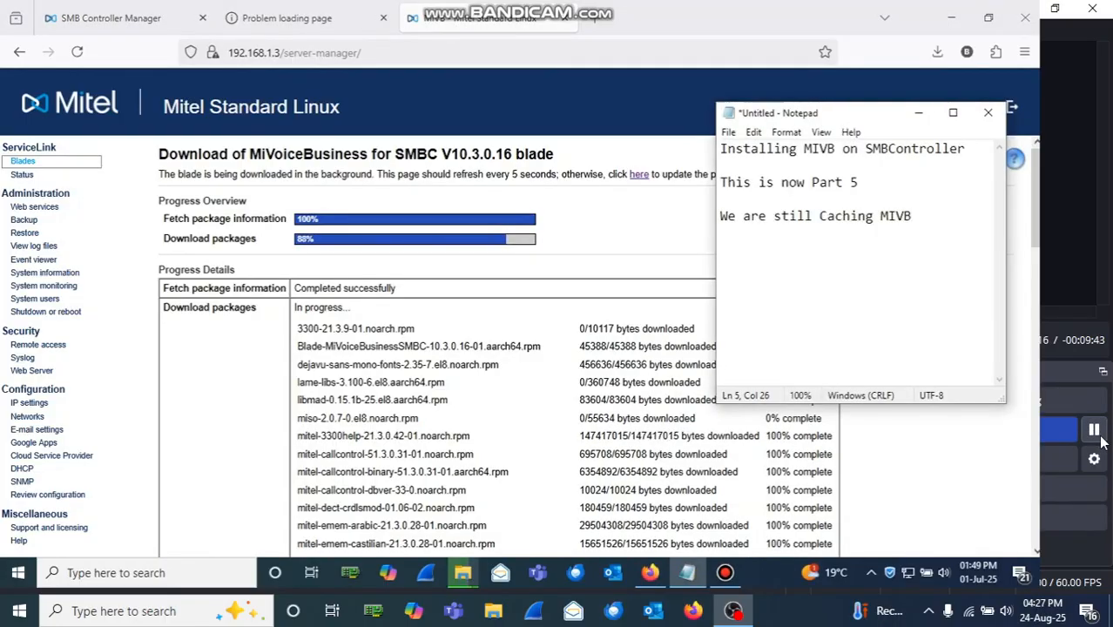
pyautogui.write('before installation begins')
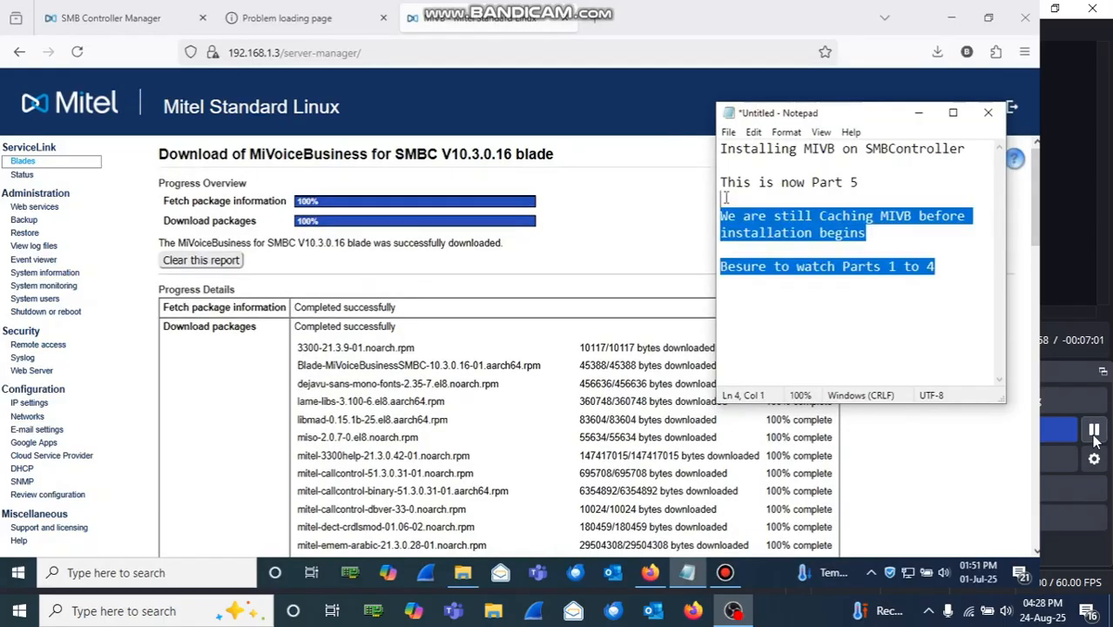
pyautogui.hotkey('shift', 'Up')
pyautogui.hotkey('shift', 'Up')
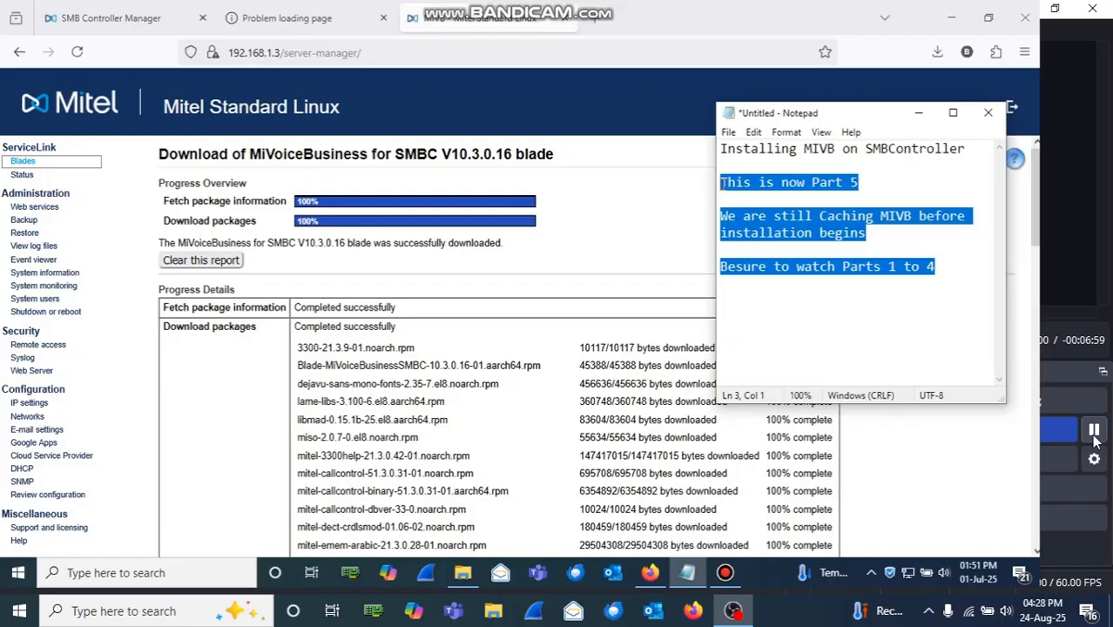
pyautogui.write('Down')
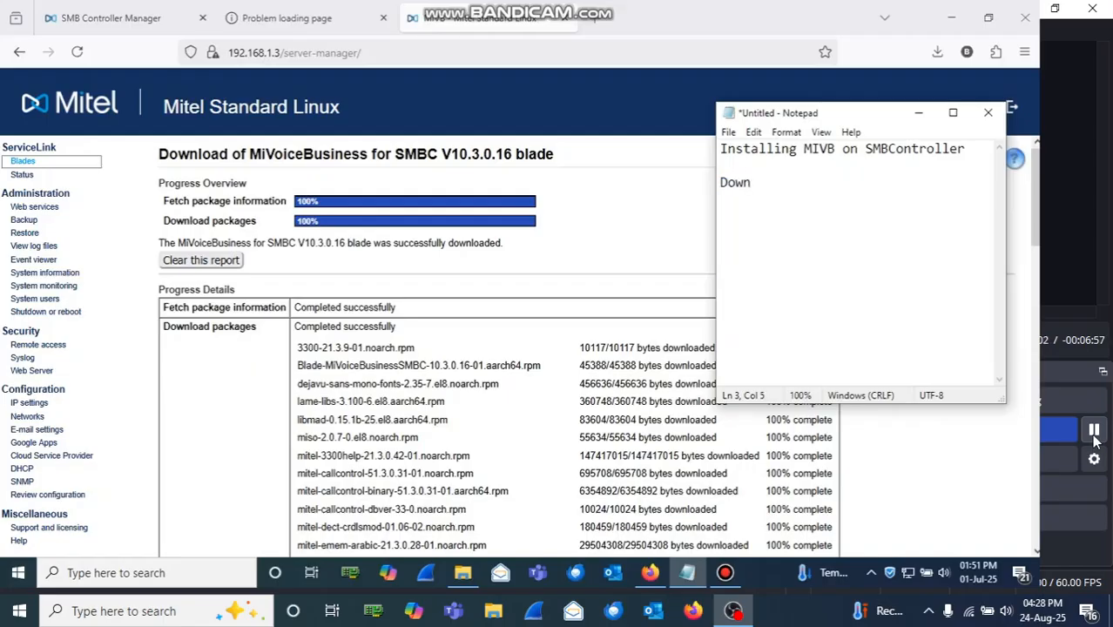
pyautogui.write('load or Caching is')
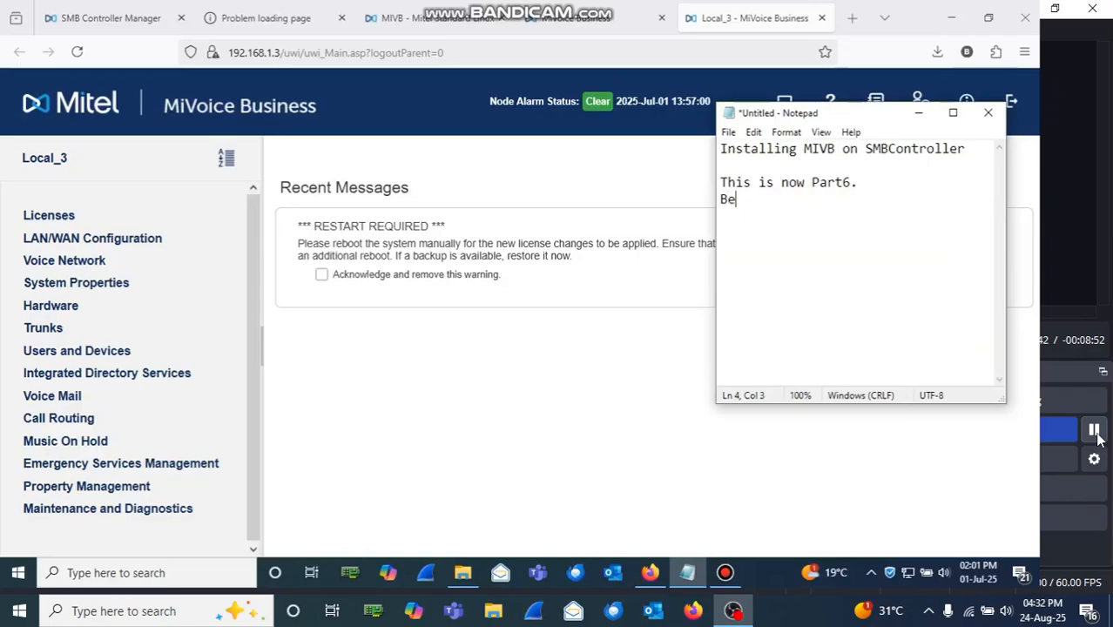
# Step: Log in as system and enter the current password on the forced password-change form
pyautogui.click(1098, 435)
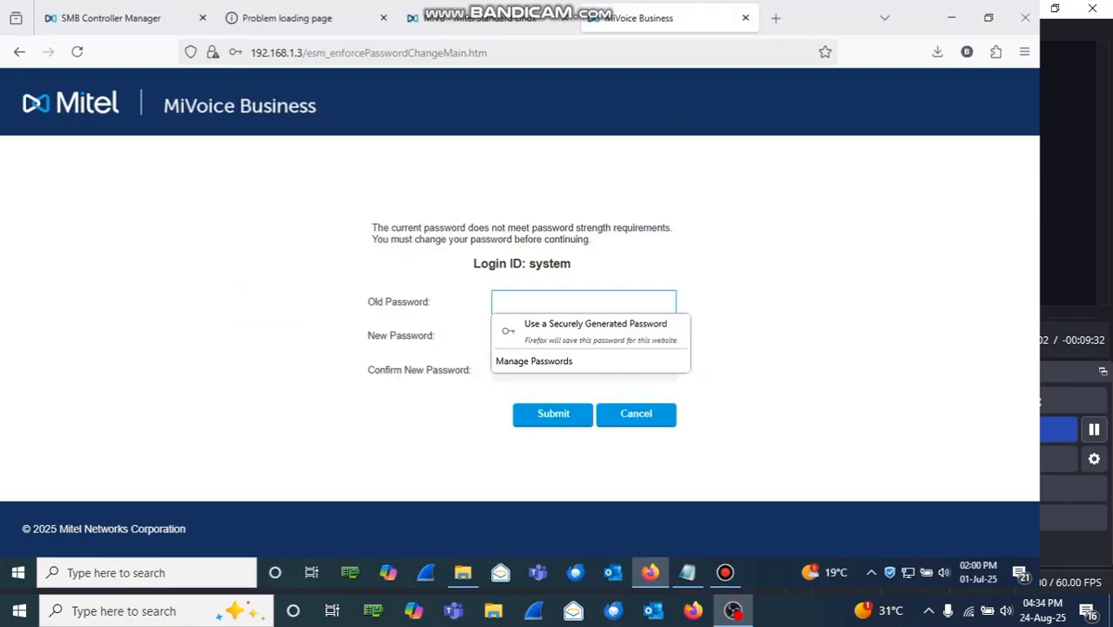
pyautogui.write('system')
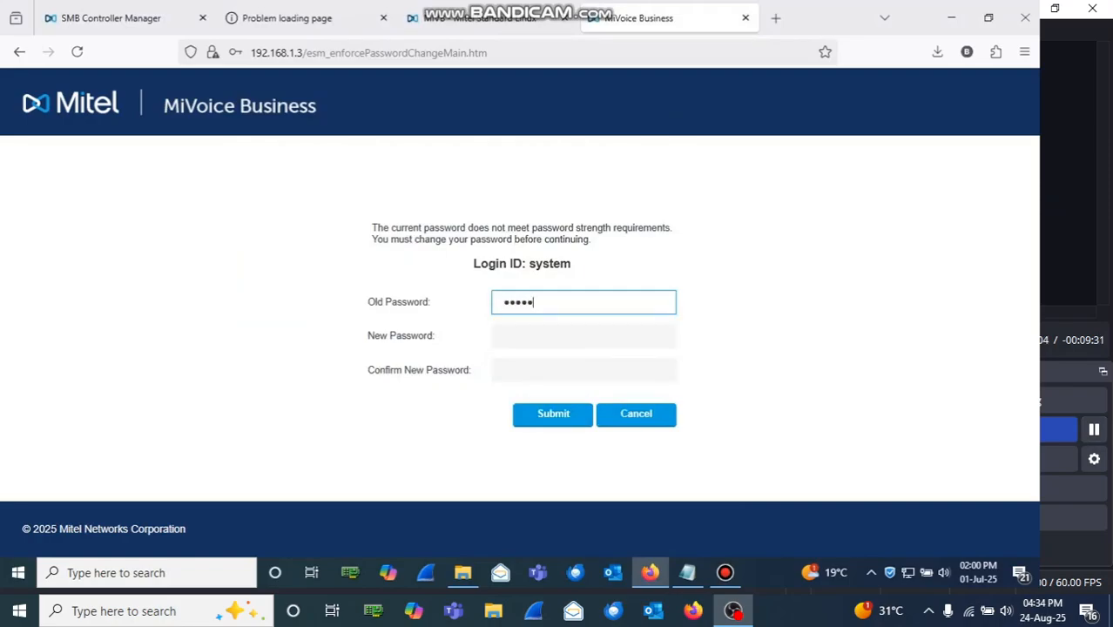
pyautogui.write('123')
# Step: Set and confirm a new system password, dismiss the prompts, and open the System Administration Tool
pyautogui.press('Tab')
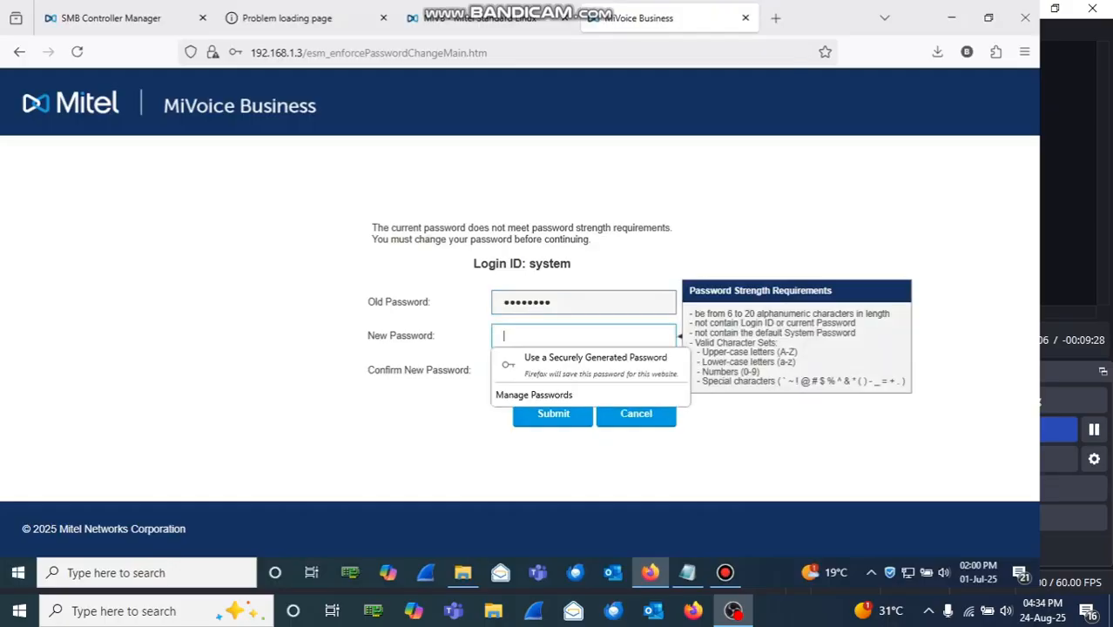
pyautogui.write('admin1')
pyautogui.press('Tab')
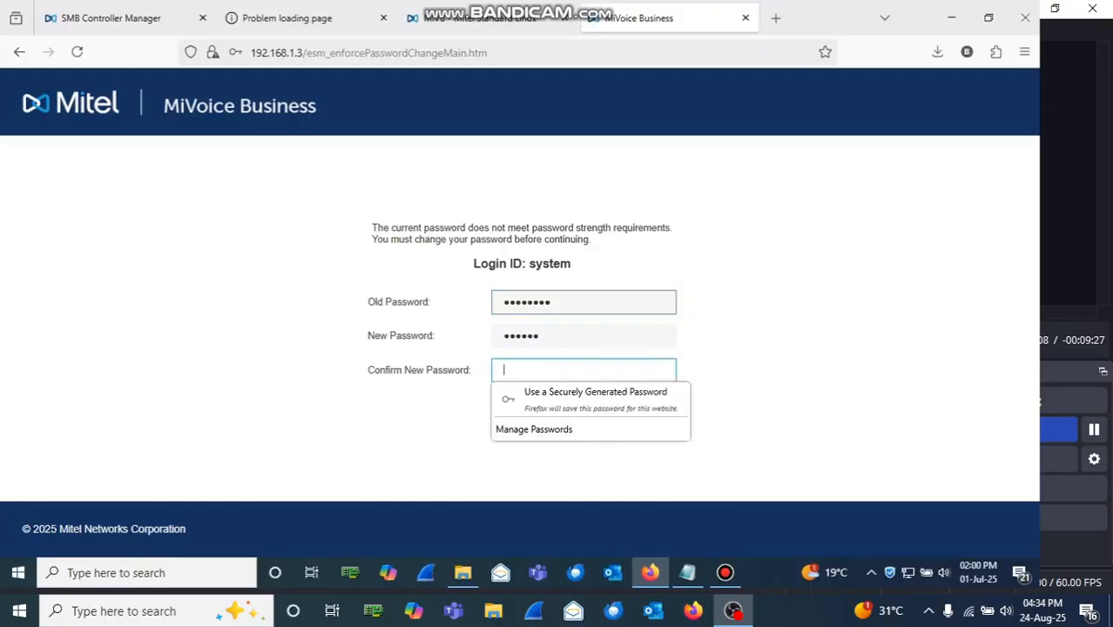
pyautogui.write('admin1')
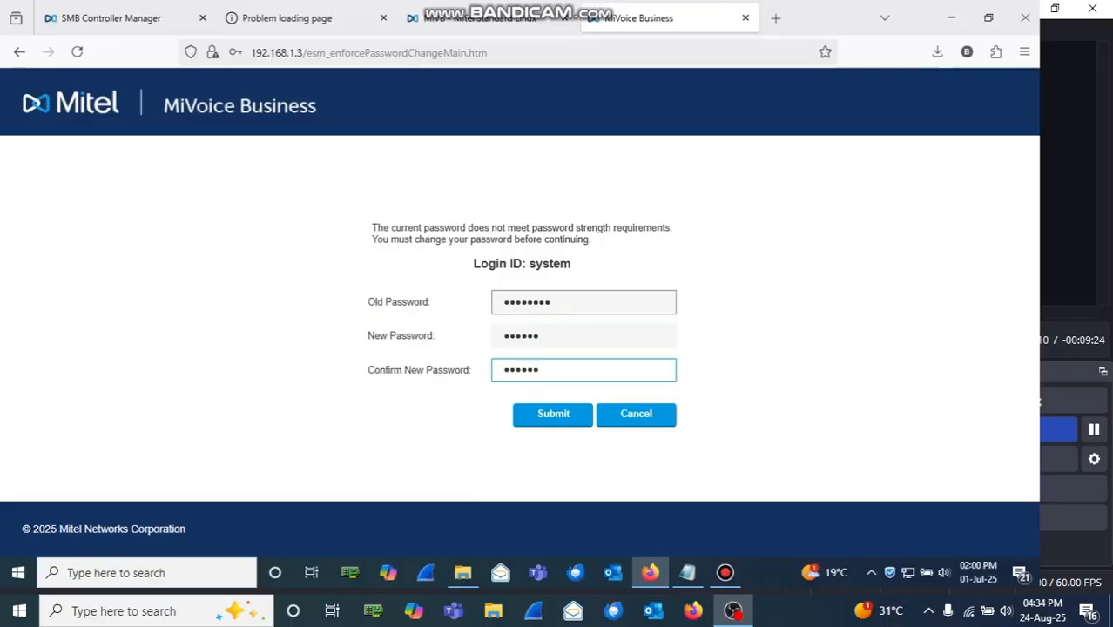
pyautogui.click(554, 415)
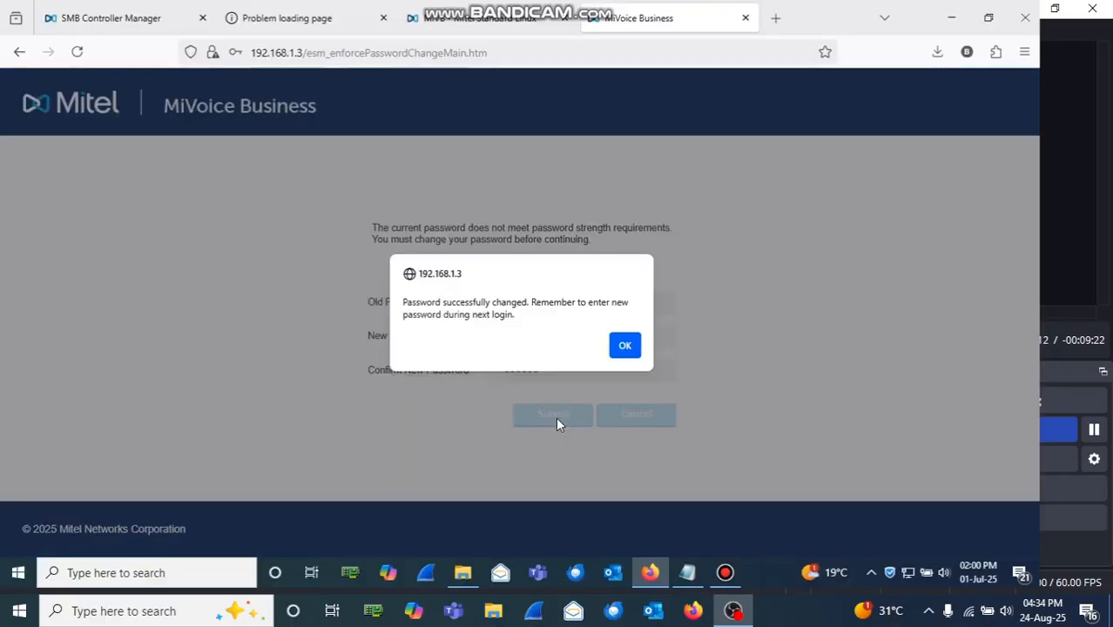
pyautogui.click(626, 345)
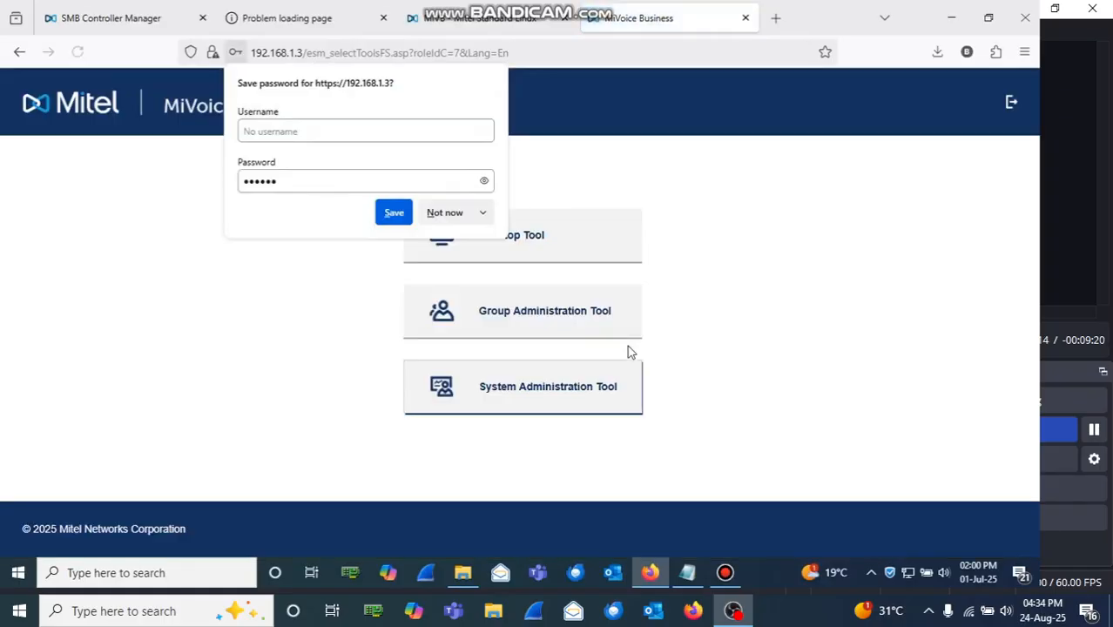
pyautogui.click(445, 213)
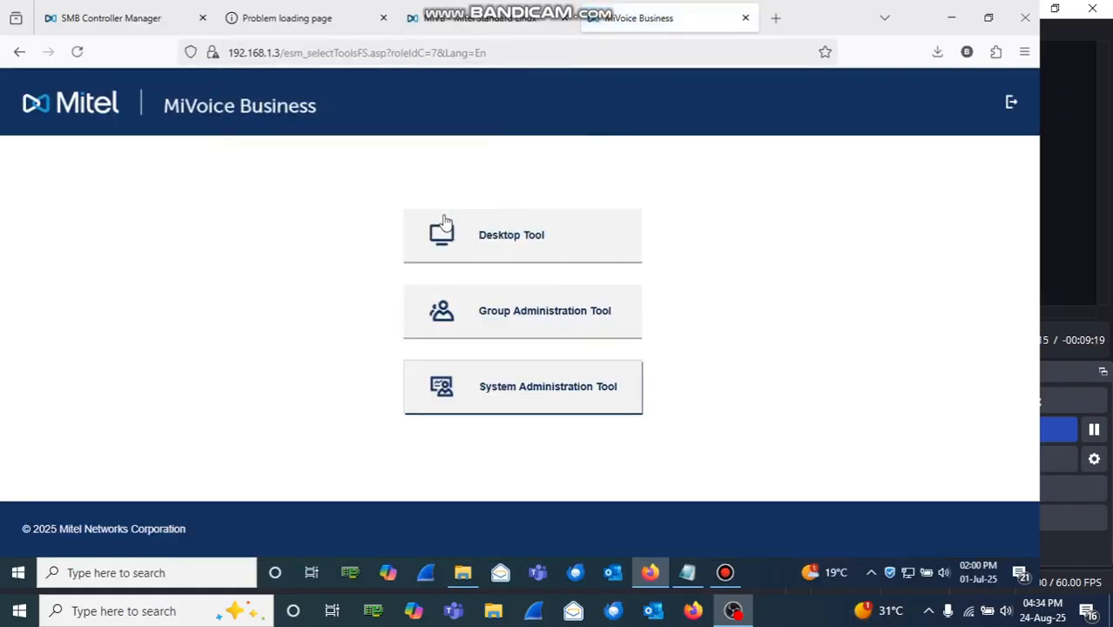
pyautogui.click(514, 392)
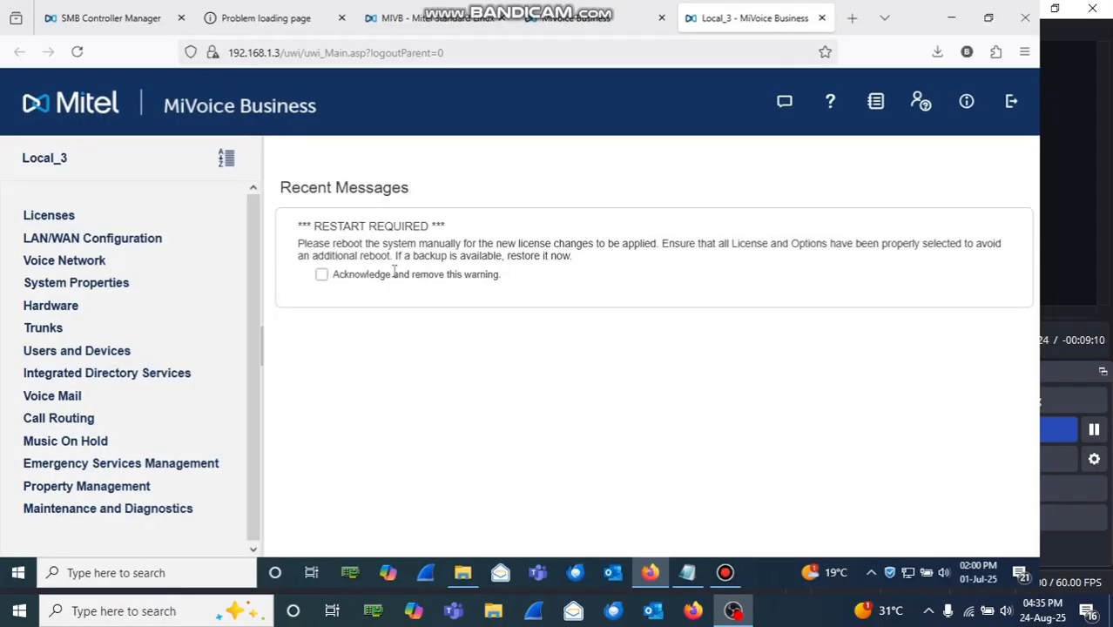
# Step: Note 'Let us reboot the system' and expand Maintenance and Diagnostics to show Maintenance Commands
pyautogui.click(689, 572)
pyautogui.press('Return')
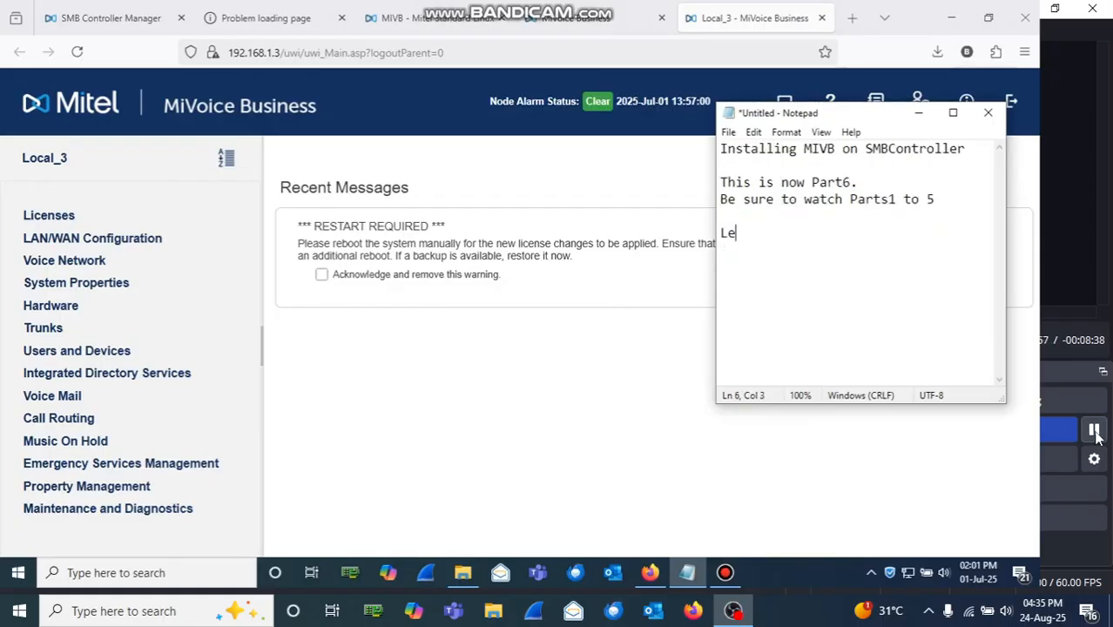
pyautogui.write('us reb')
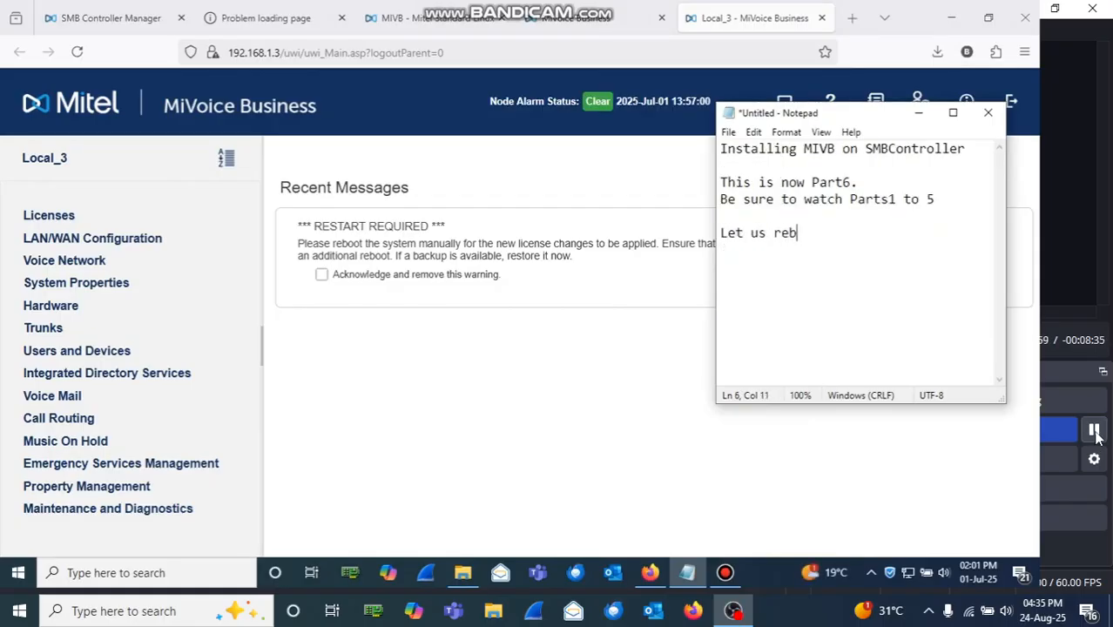
pyautogui.write('oot the ')
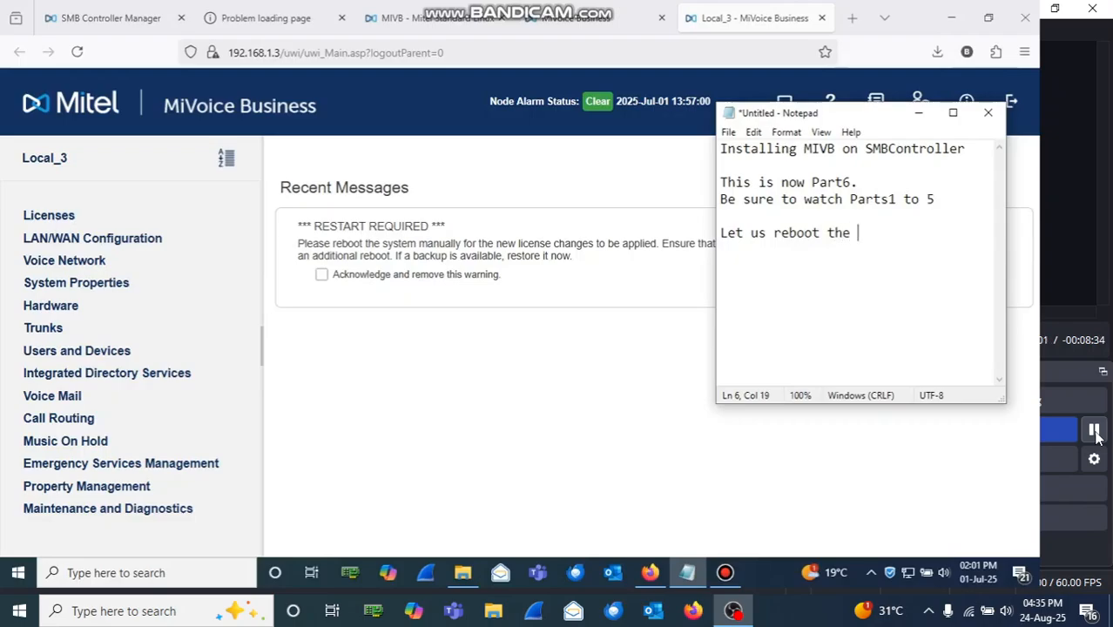
pyautogui.write('system')
pyautogui.press('Return')
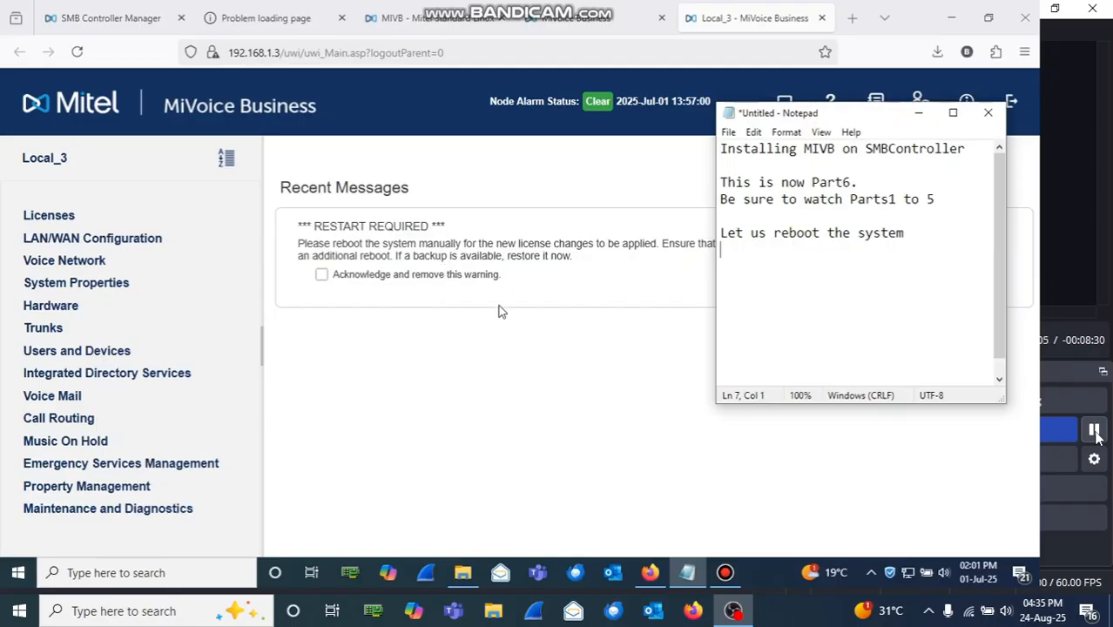
pyautogui.click(130, 514)
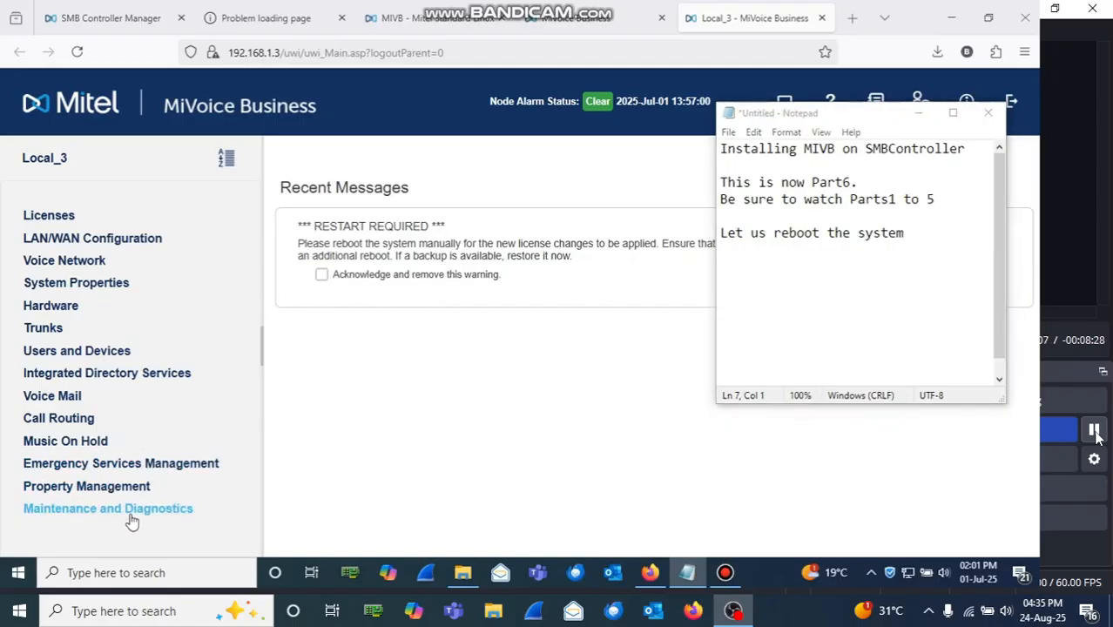
pyautogui.moveTo(262, 370); pyautogui.dragTo(254, 528)
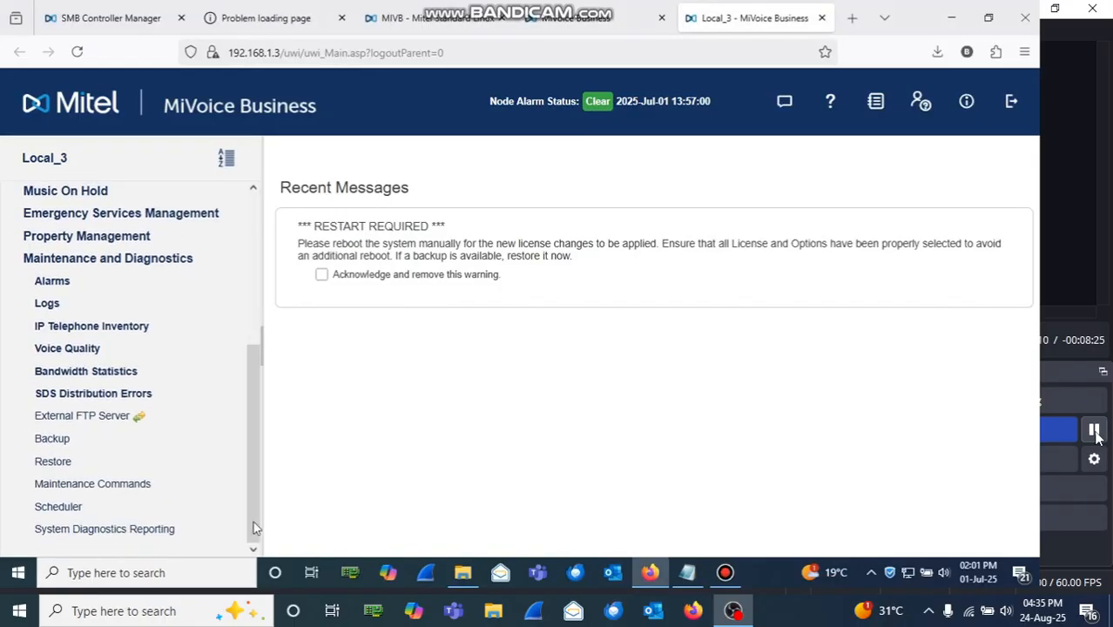
# Step: Run the RESET SYSTEM maintenance command and confirm the reset
pyautogui.click(120, 485)
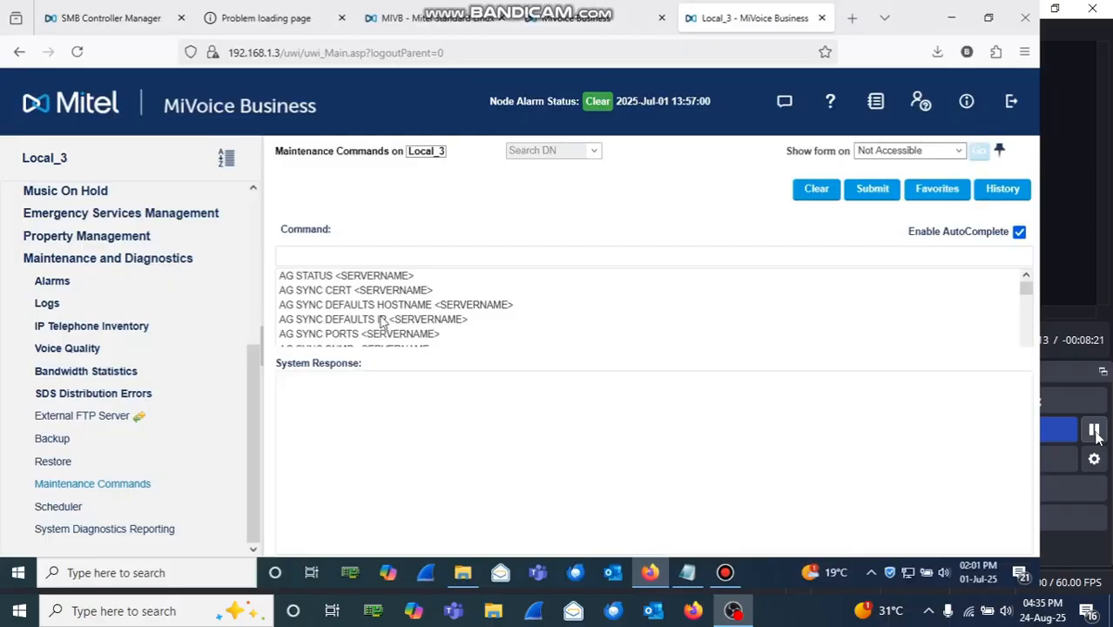
pyautogui.write('reset SYSTEM')
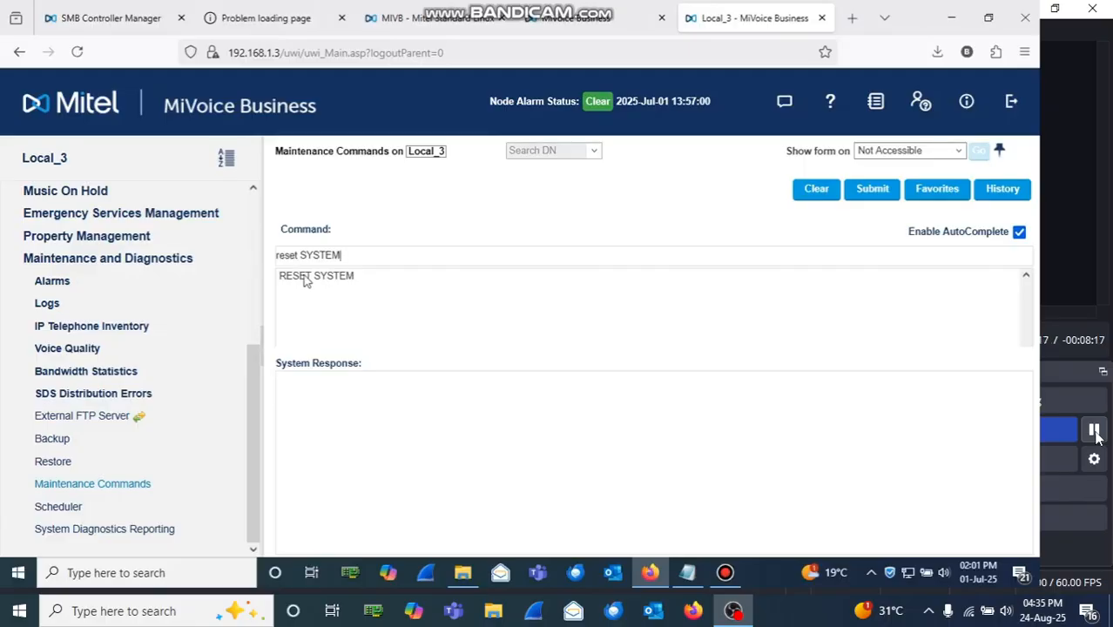
pyautogui.click(311, 283)
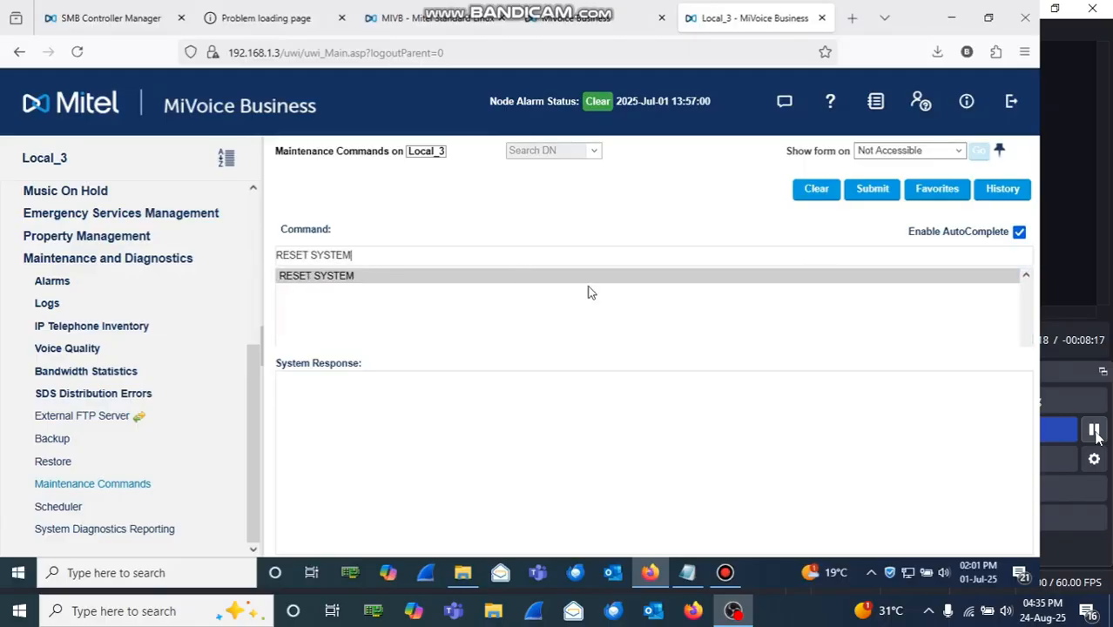
pyautogui.click(870, 195)
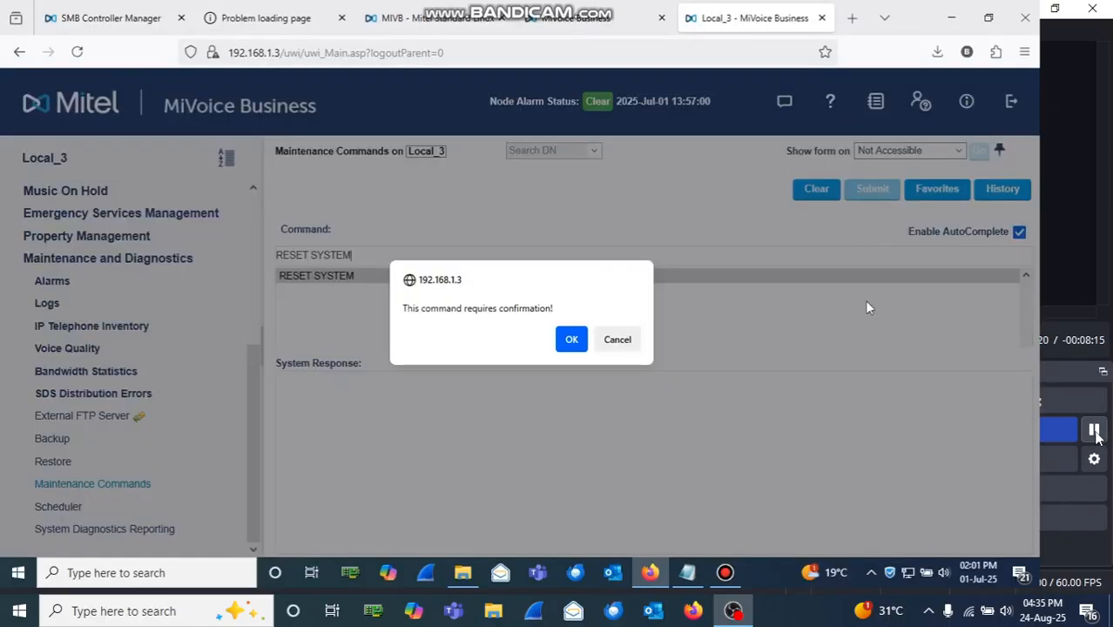
pyautogui.click(571, 340)
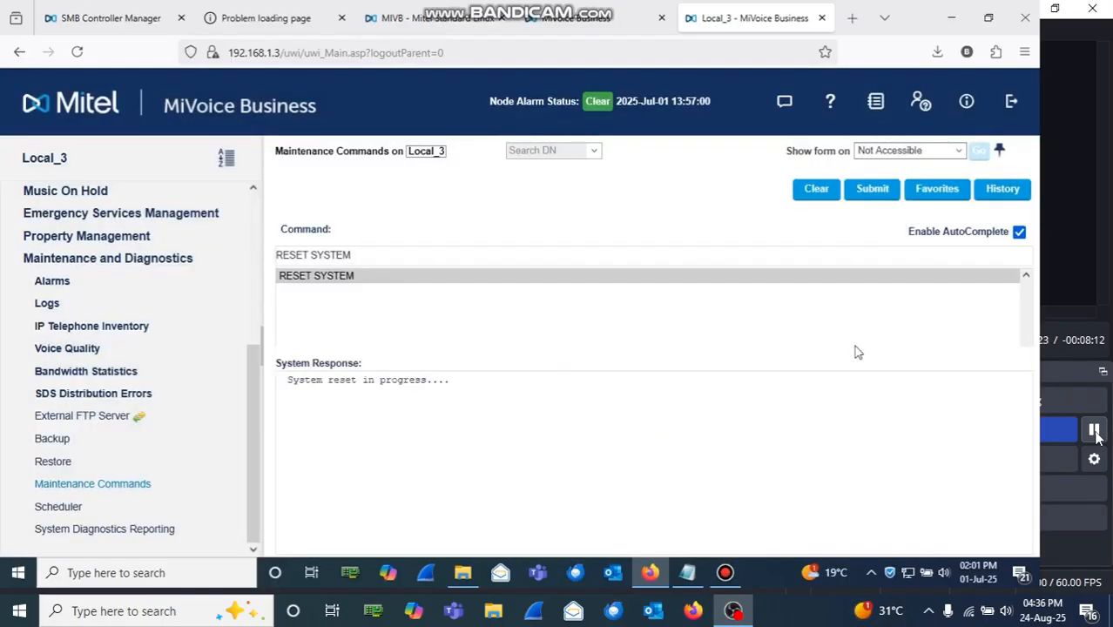
# Step: Exit to tool selection after the reboot, then note the SMBC address 192.168.1.2 in Notepad
pyautogui.click(1012, 102)
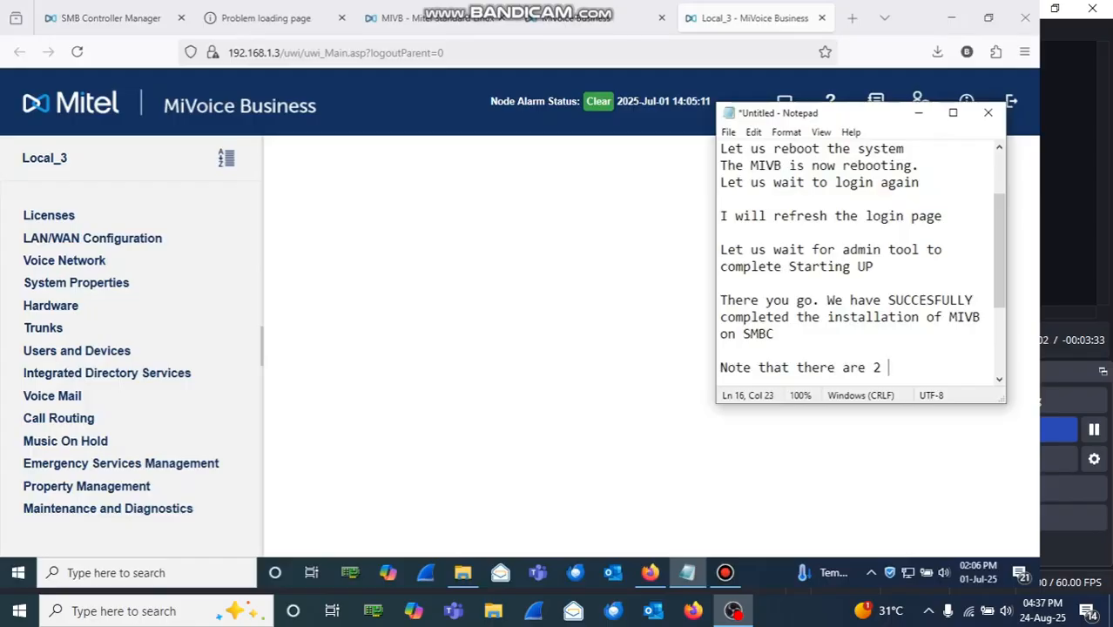
pyautogui.write('P addresses')
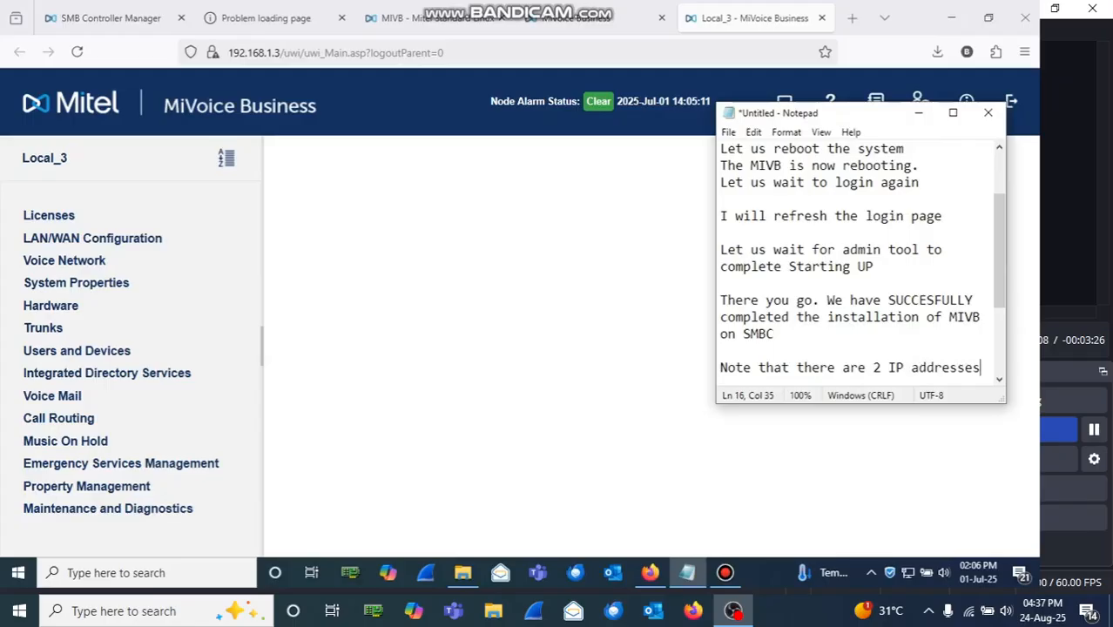
pyautogui.write(' in our case as follows:')
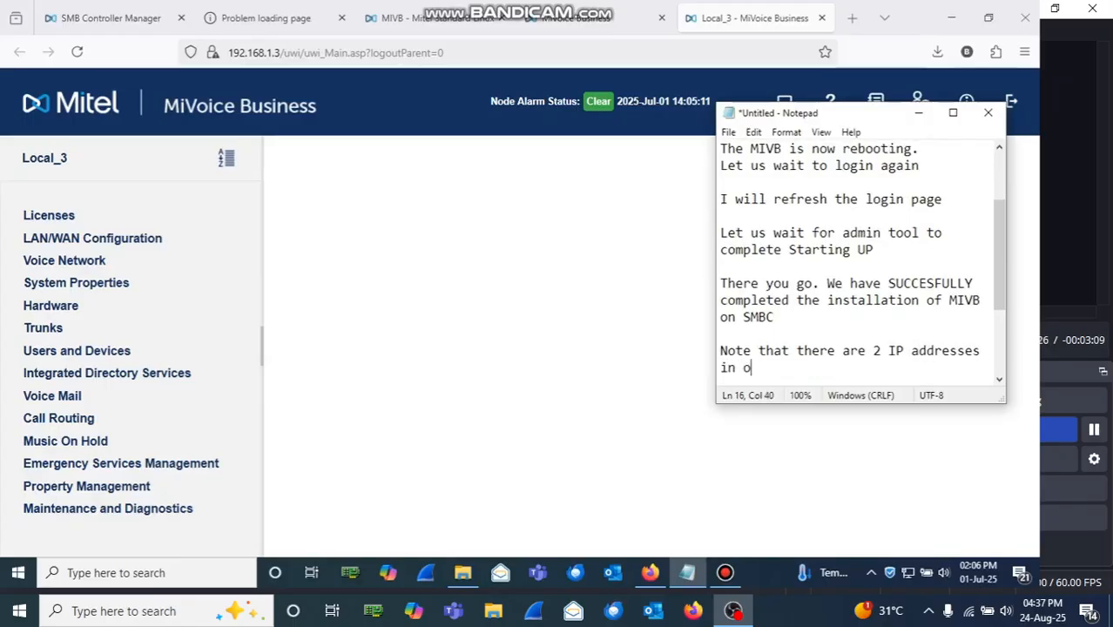
pyautogui.press('Return')
pyautogui.write('SMBC = 192.168.1.2')
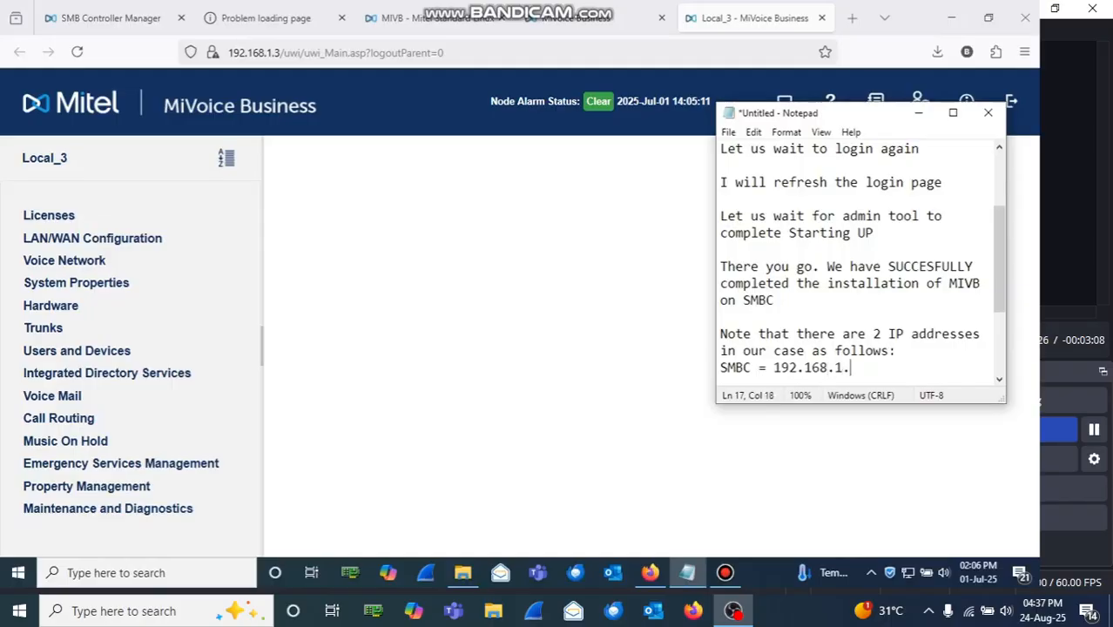